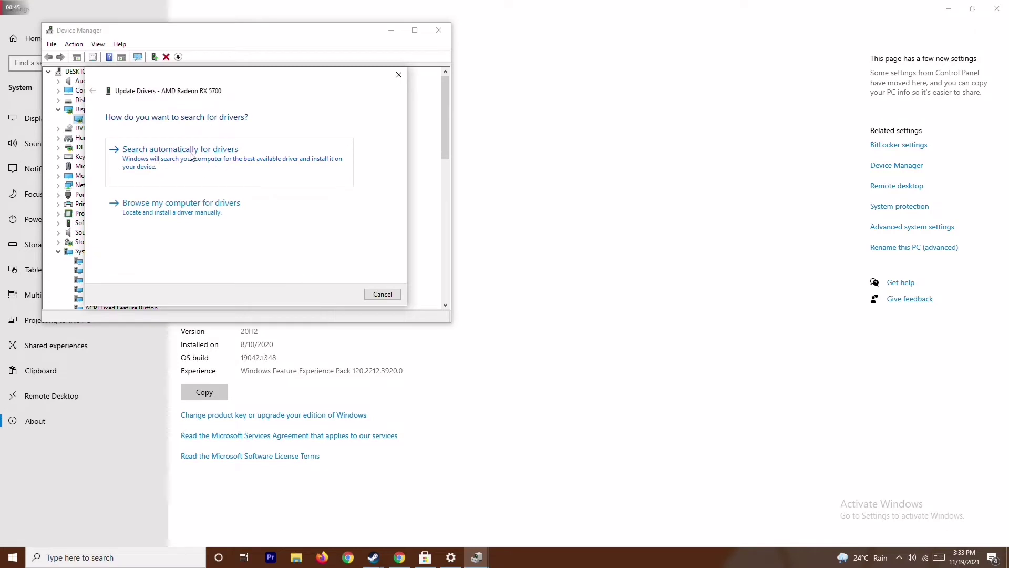
Search automatically for an updated AMD Radeon RX 5700 driver and close Device Manager and Settings
click(193, 157)
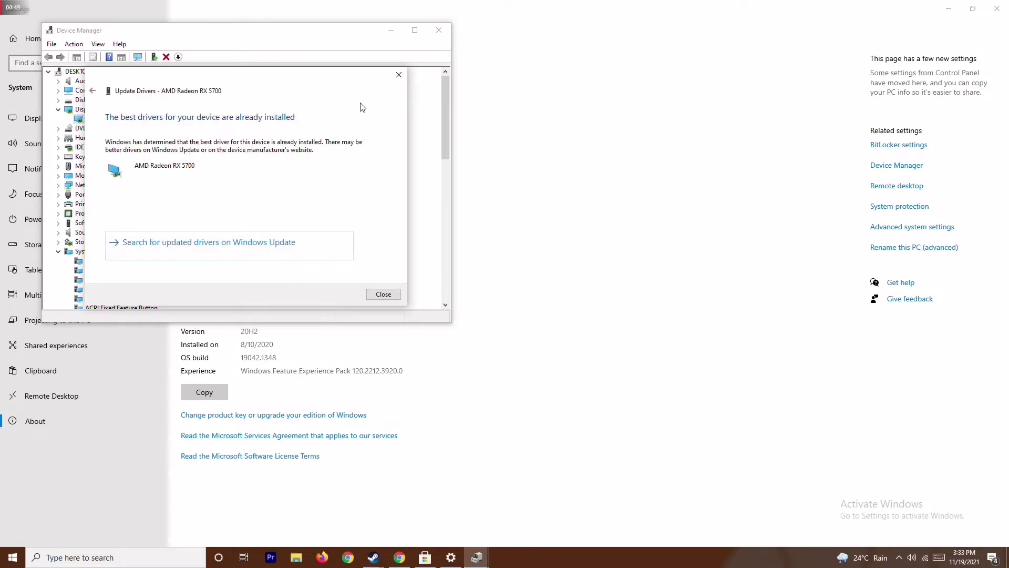
click(399, 74)
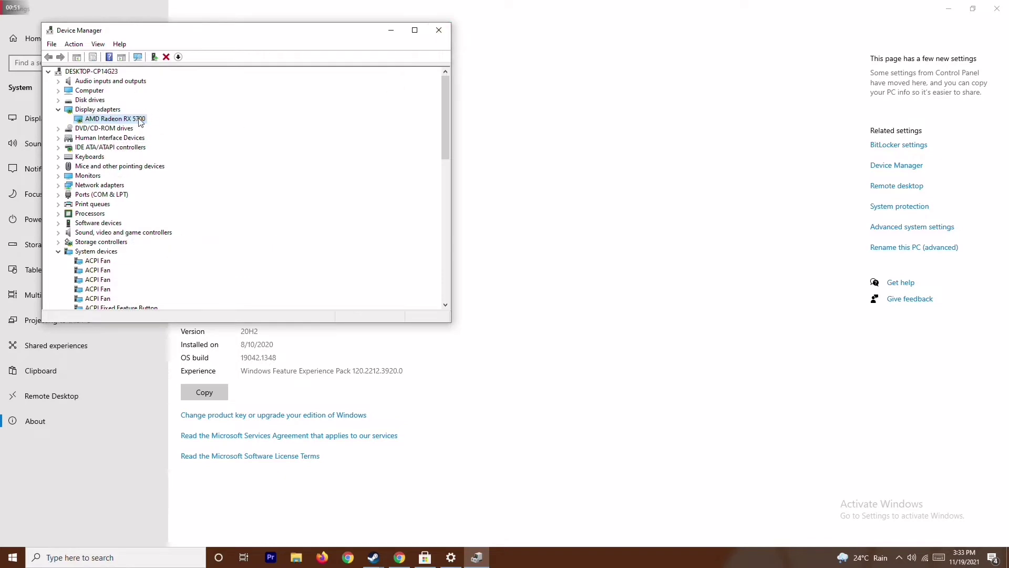
click(59, 109)
click(58, 242)
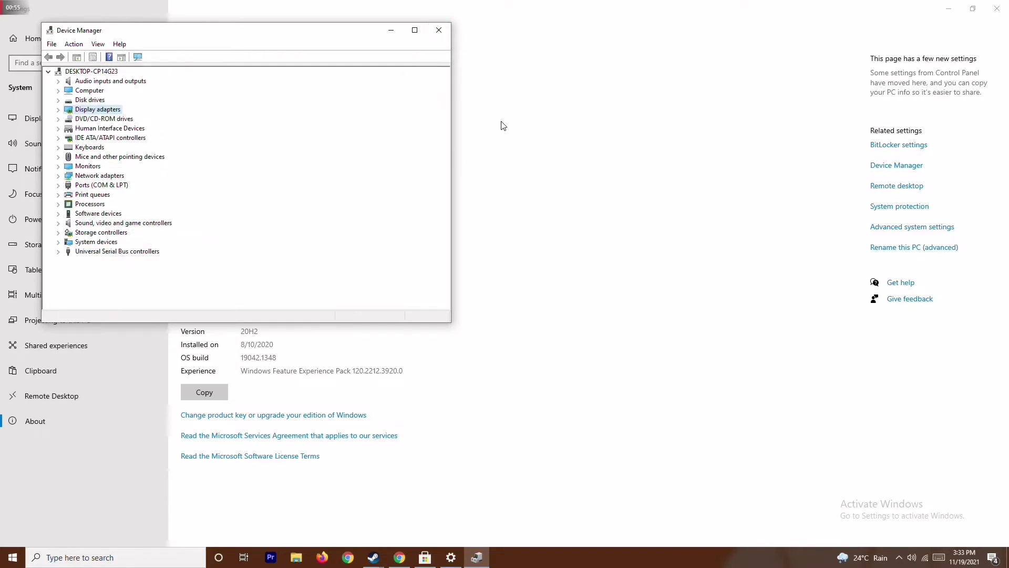
click(440, 30)
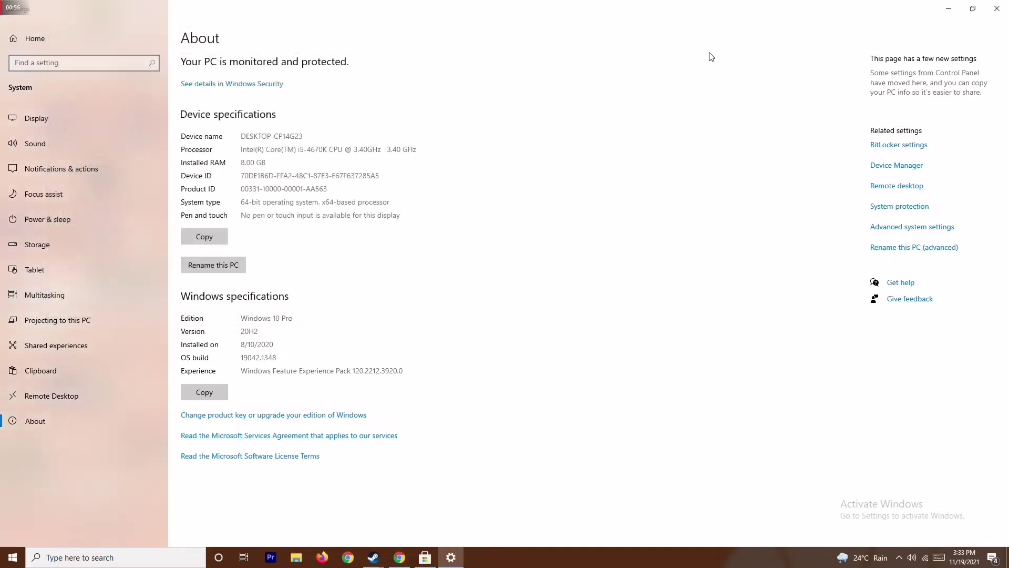
click(997, 9)
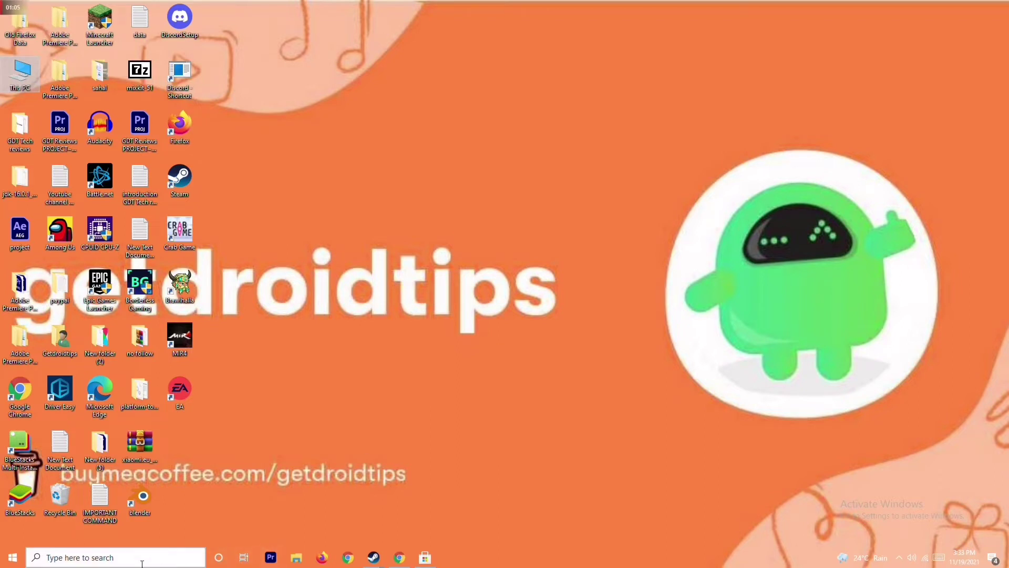
Open the Windows Update page in Settings to review the update status, and close it
click(106, 547)
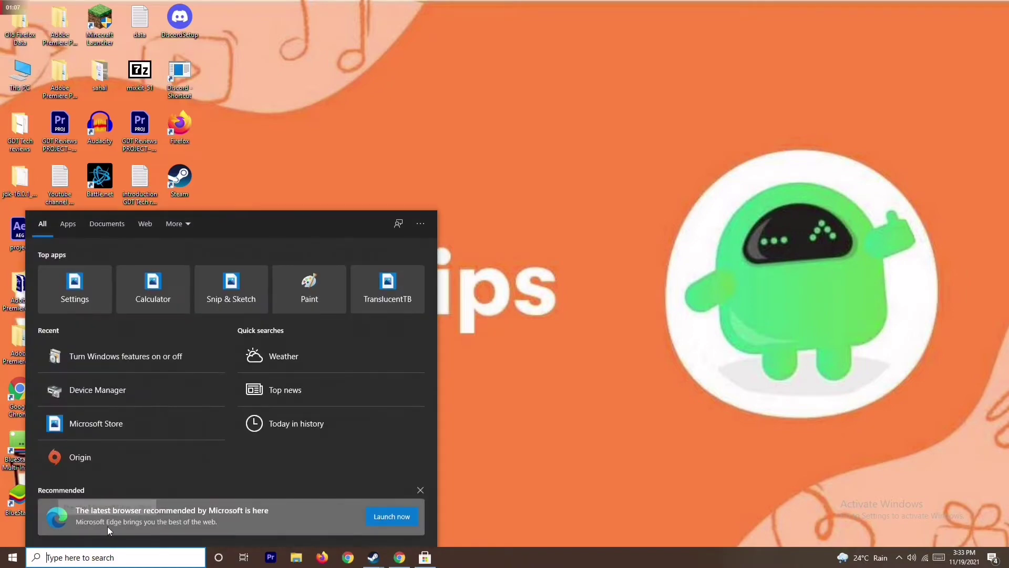
text(sett)
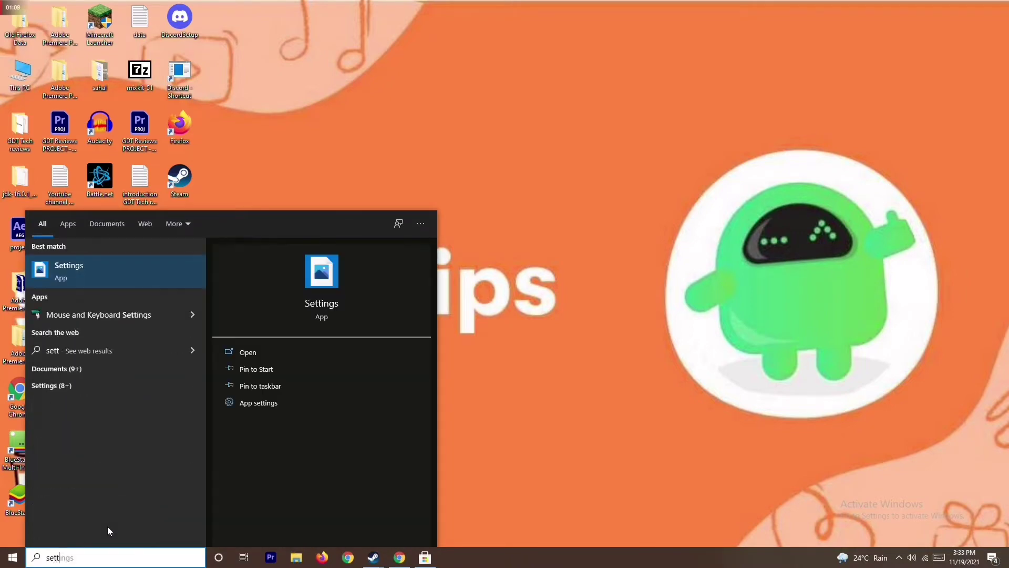
click(143, 272)
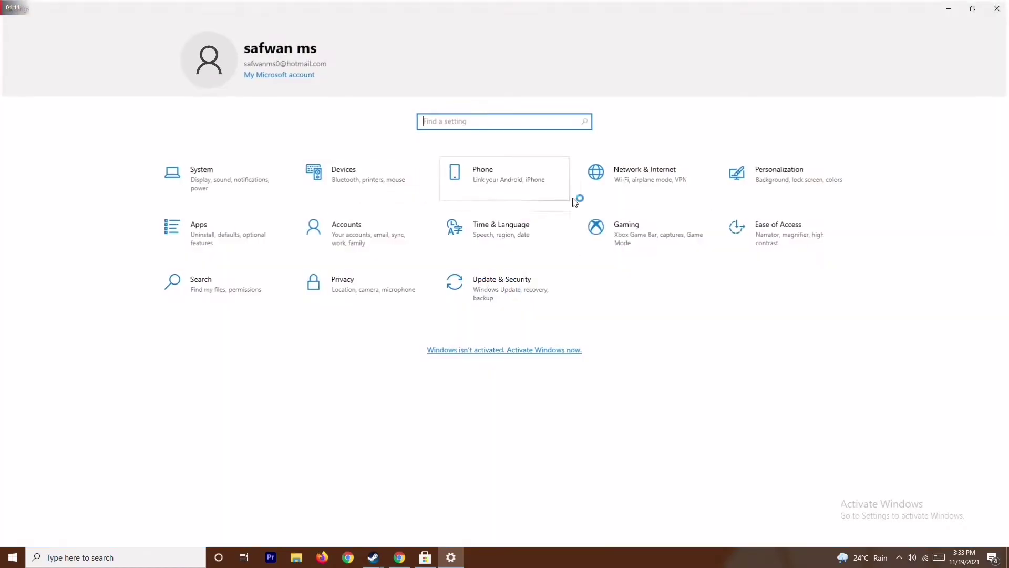
click(514, 282)
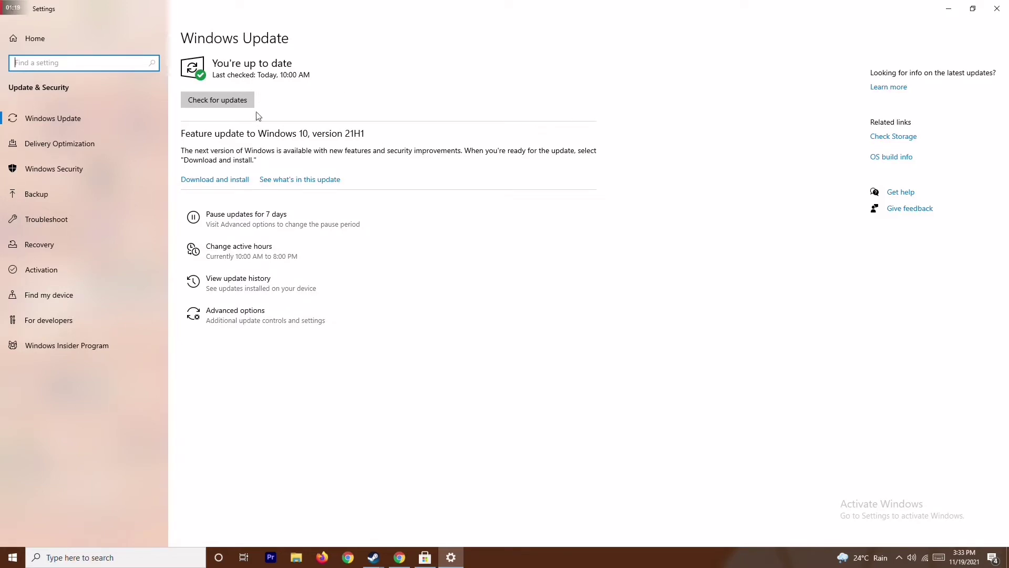
click(996, 8)
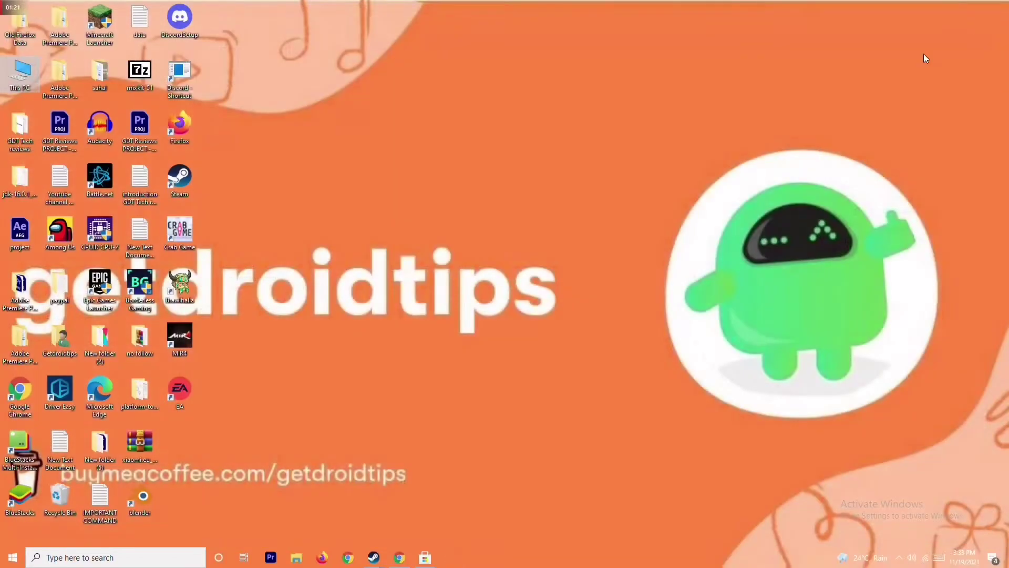
right_click(617, 189)
click(554, 241)
End the Microsoft Store task in Task Manager and close Task Manager
right_click(540, 557)
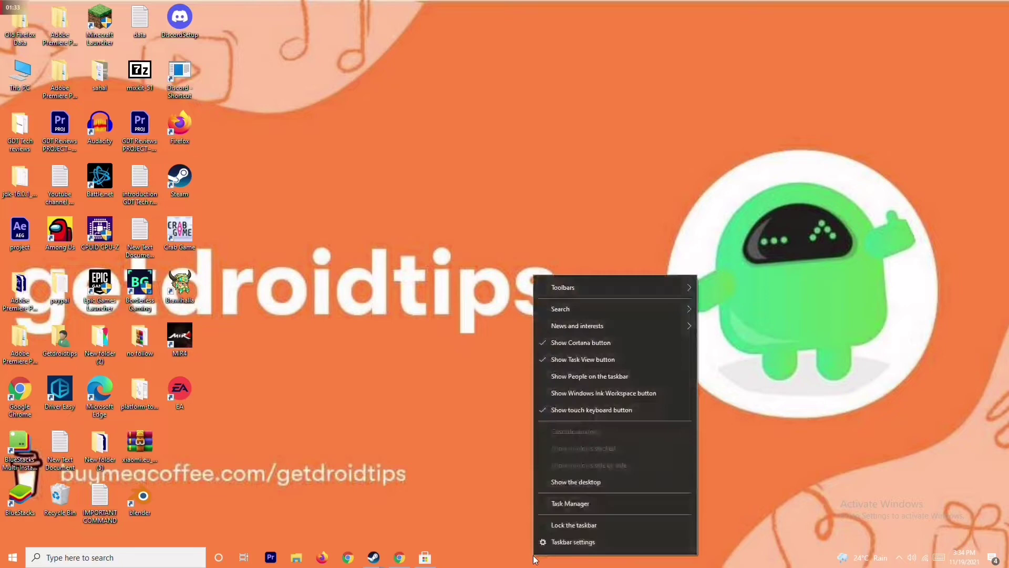
click(602, 504)
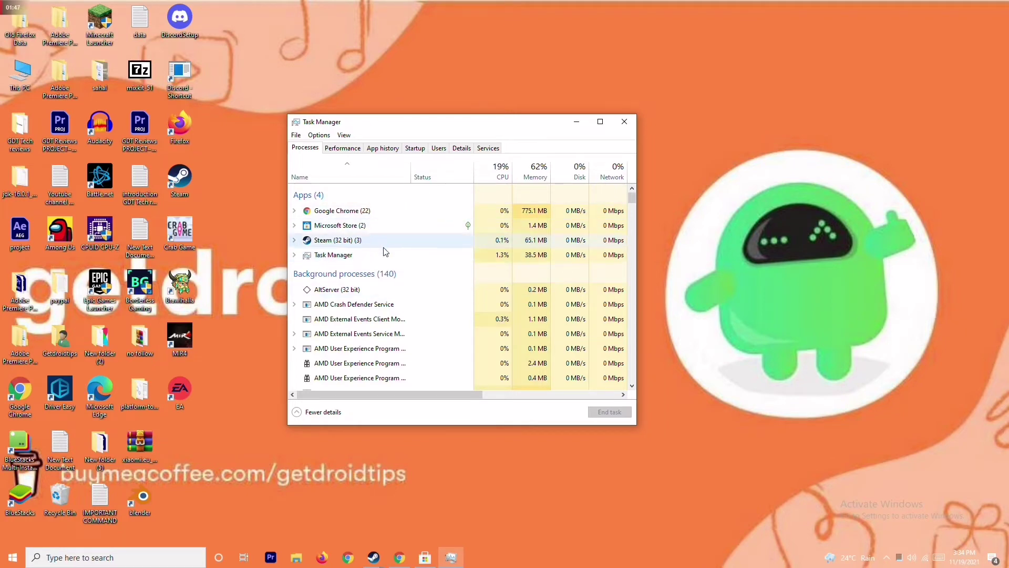
click(395, 226)
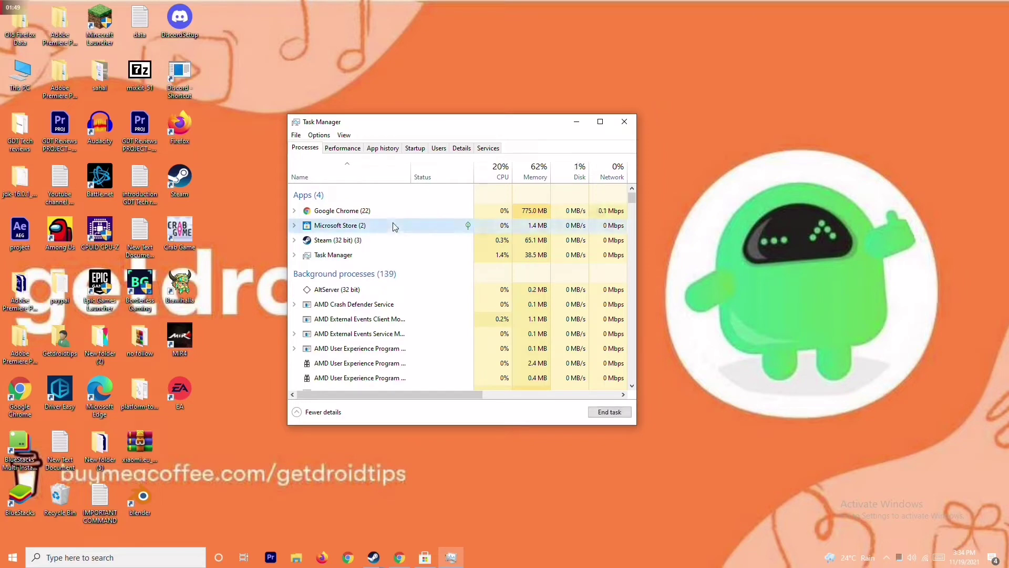
right_click(430, 228)
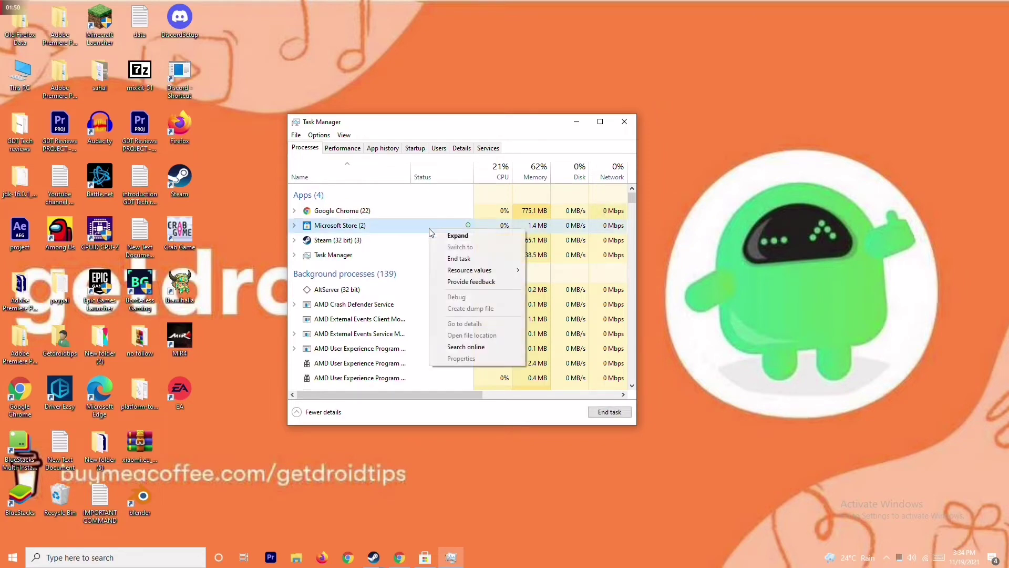
click(463, 260)
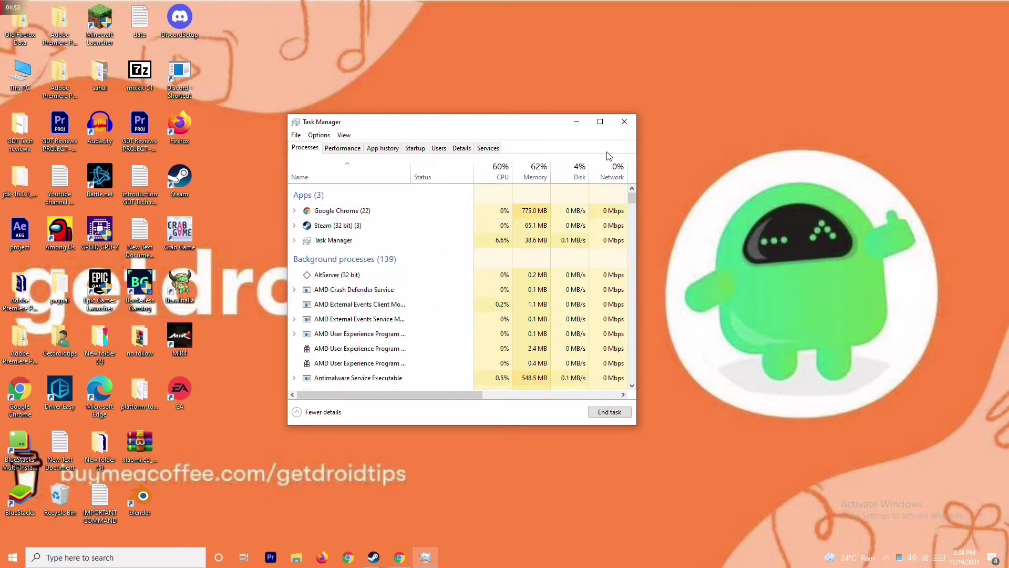
click(626, 122)
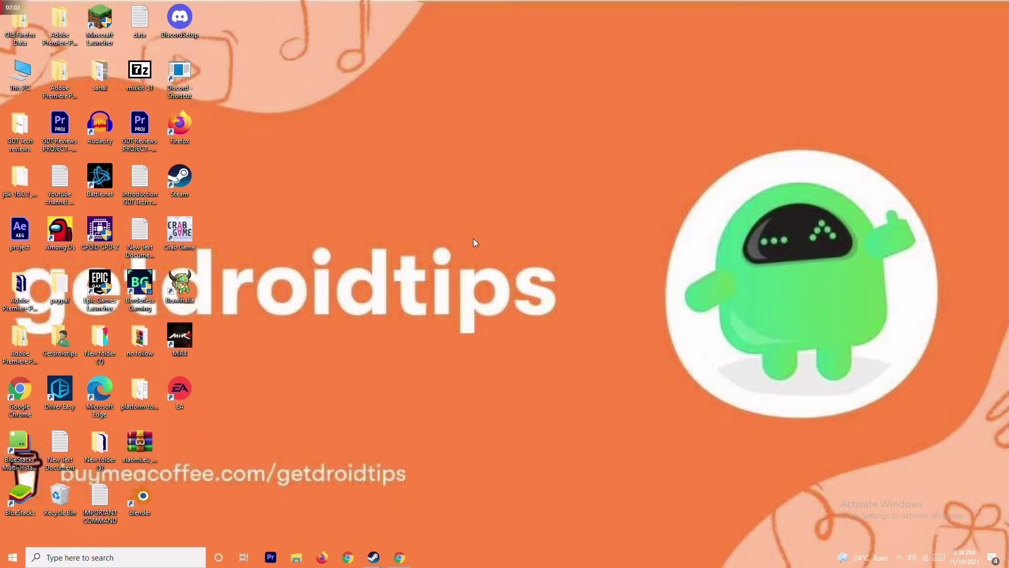
right_click(185, 246)
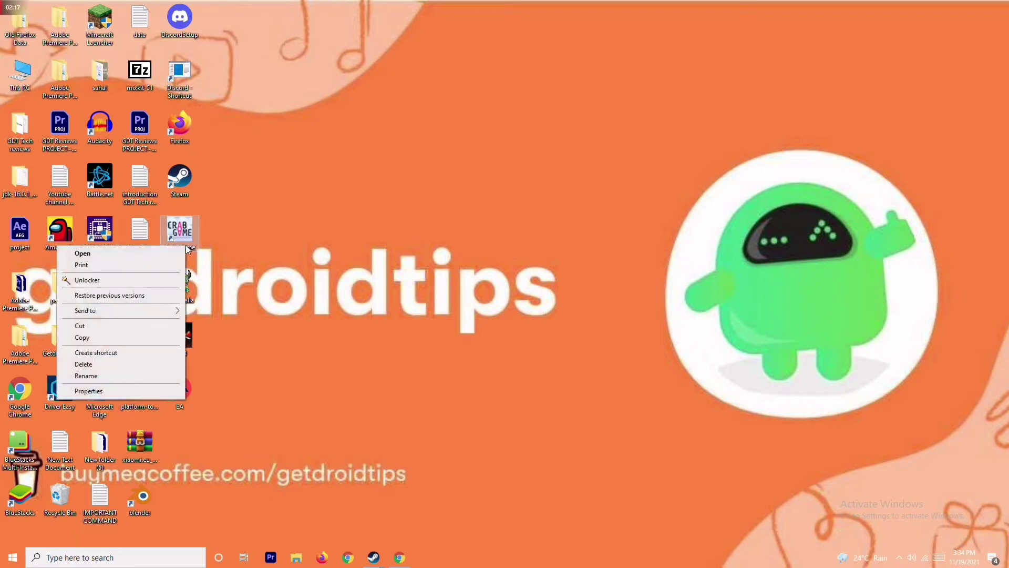
click(245, 237)
right_click(187, 231)
click(263, 246)
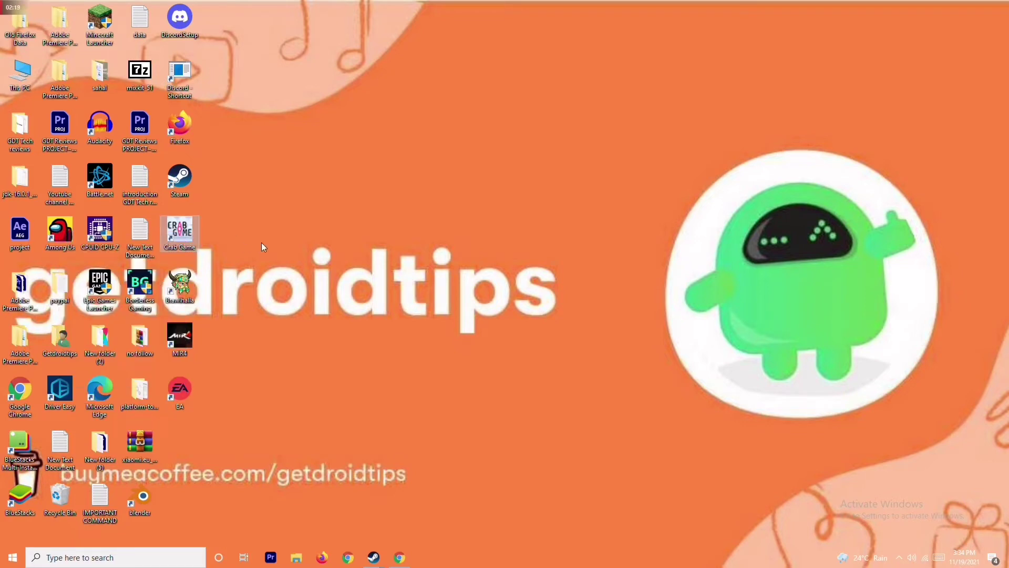
right_click(180, 248)
click(131, 394)
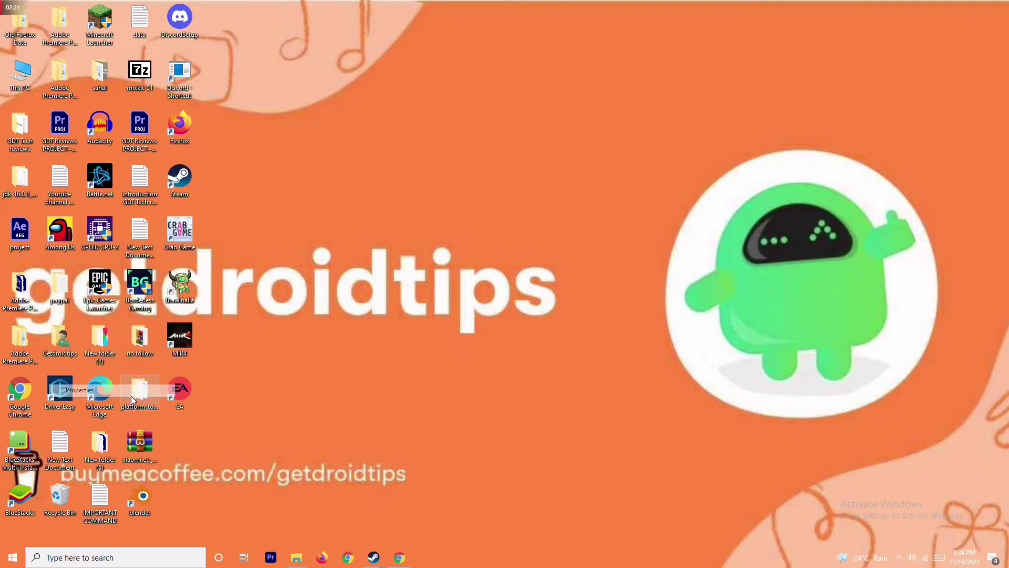
click(366, 253)
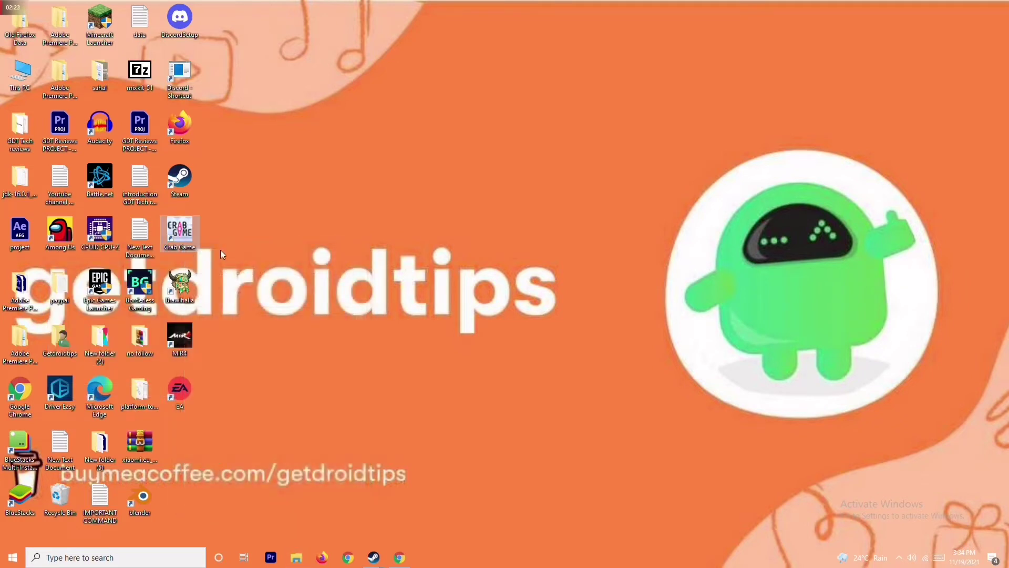
Switch to Steam and browse to Crab Game's installation folder from the local files section of its properties
mouse_move(373, 561)
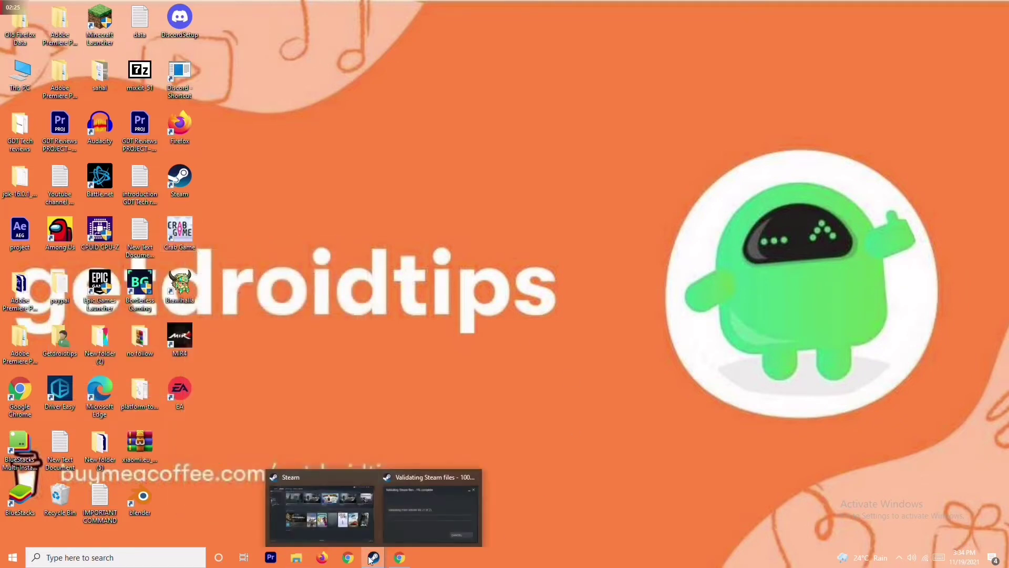
click(349, 501)
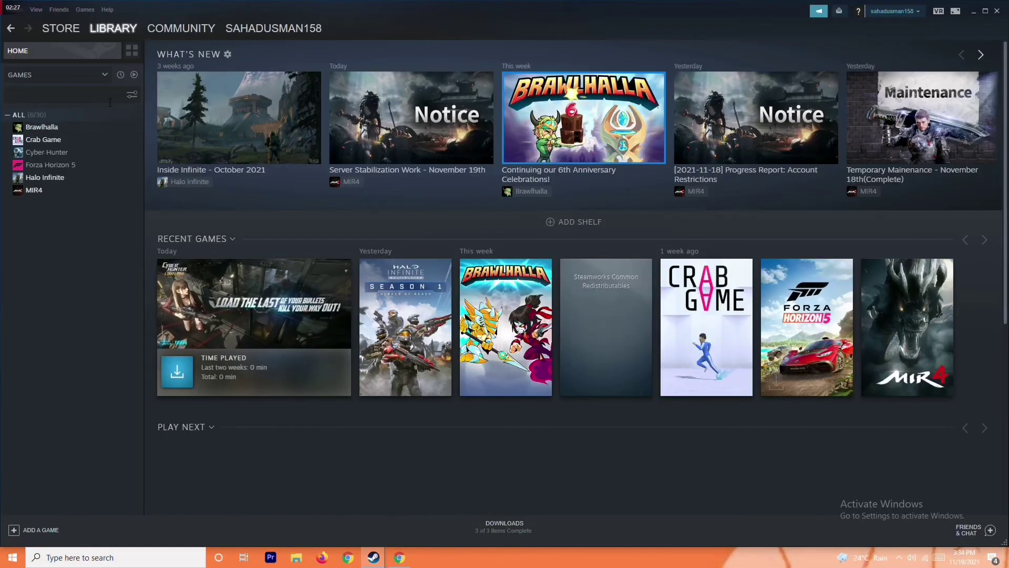
right_click(98, 144)
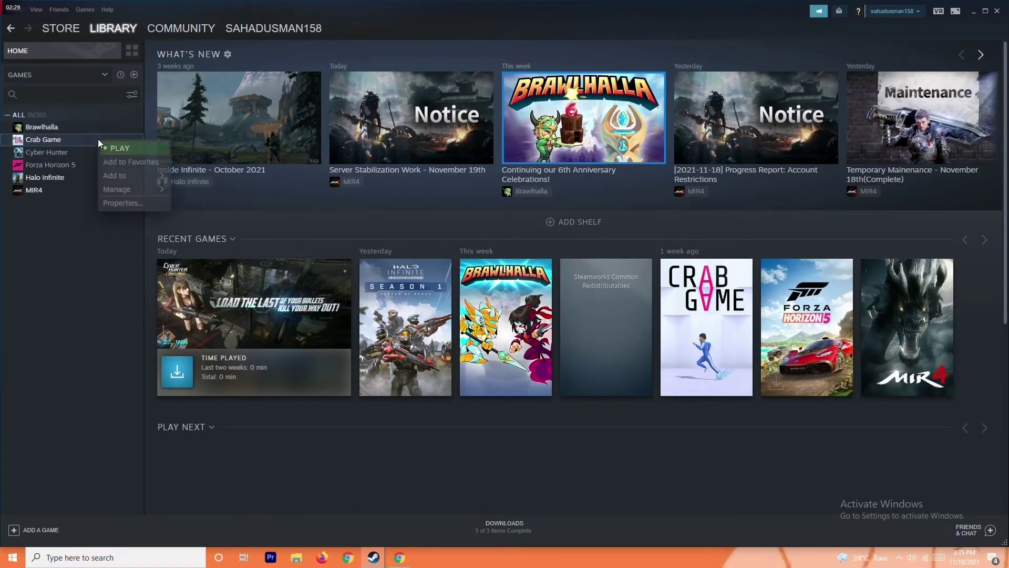
click(132, 204)
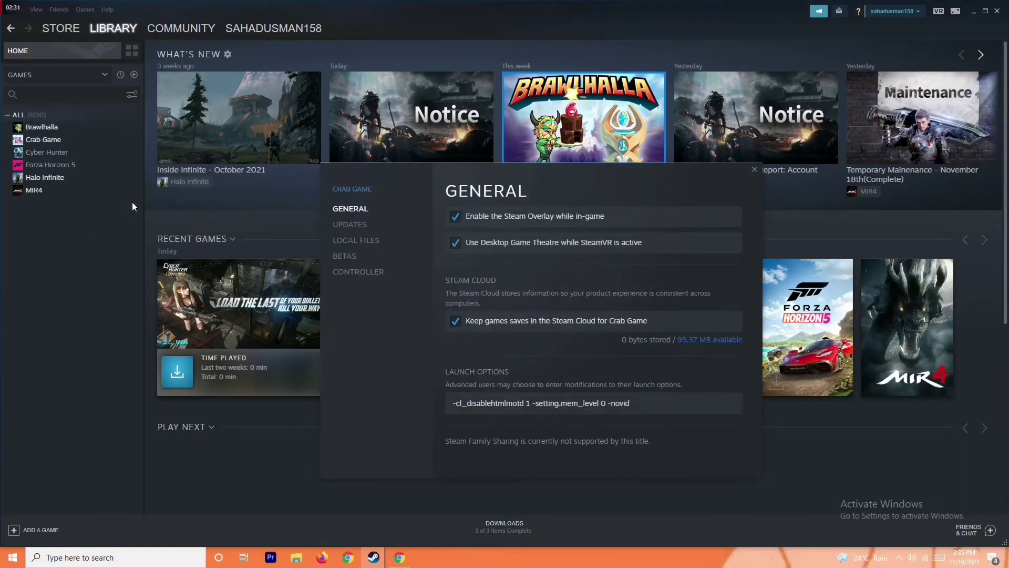
click(385, 243)
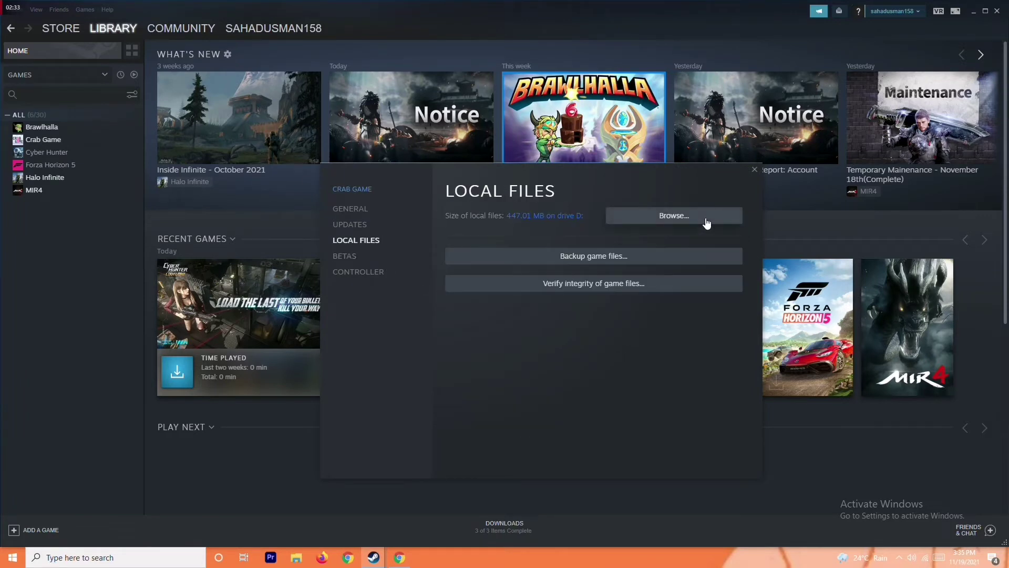
click(672, 210)
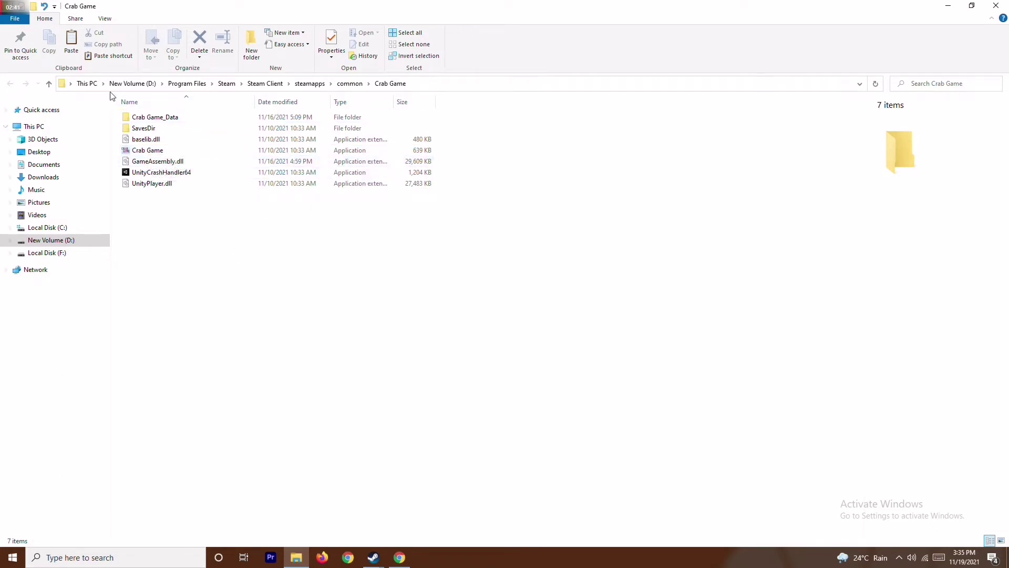
Show the available actions for the Crab Game application file, including Run as administrator, and dismiss them
click(161, 151)
right_click(161, 152)
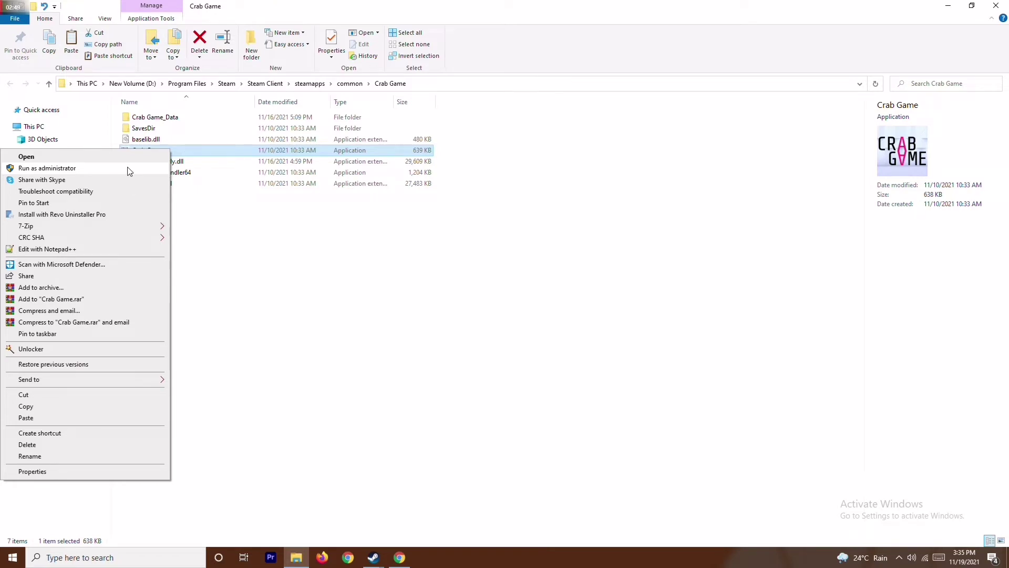
click(325, 251)
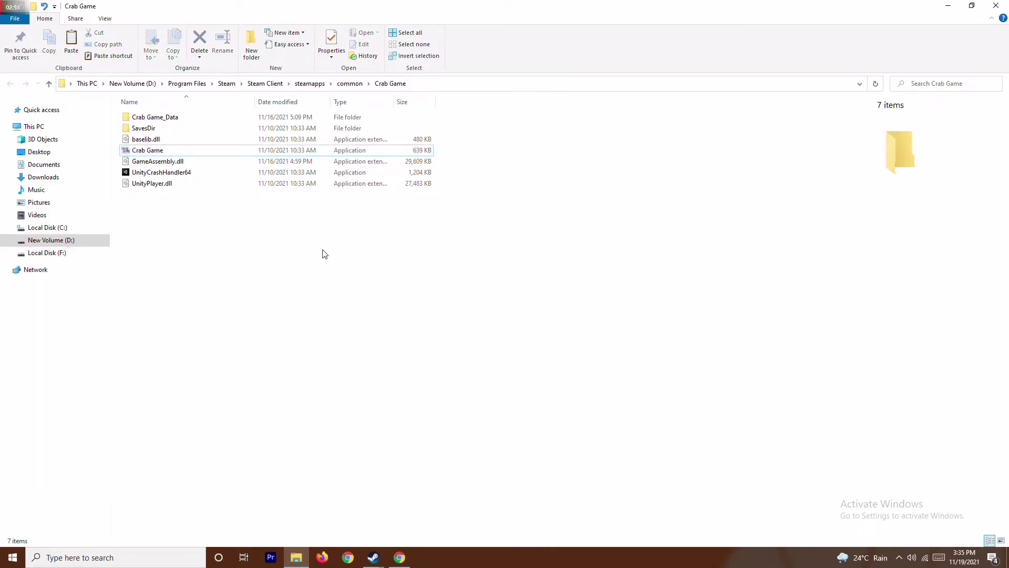
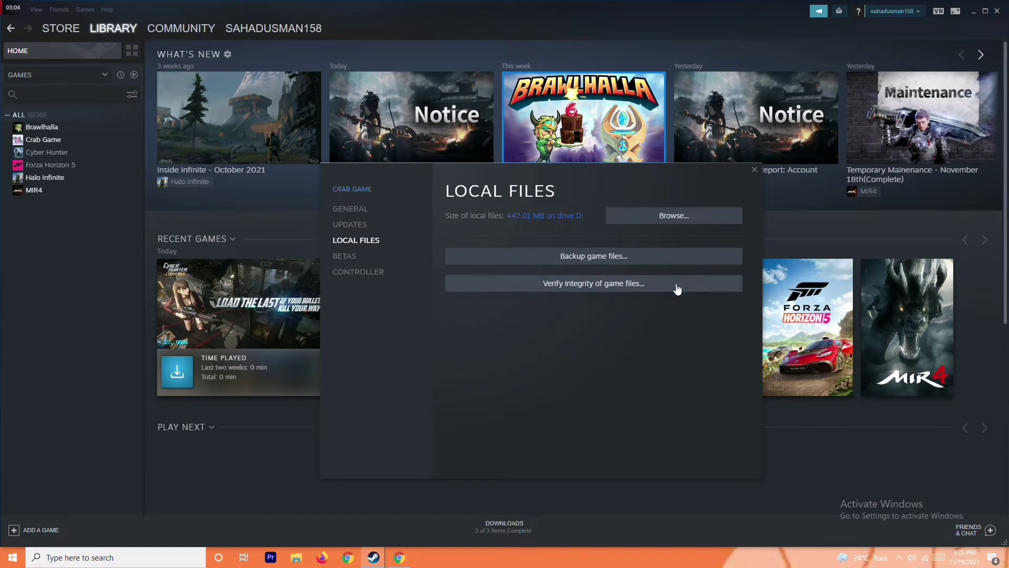
Put away the Steam library window and close Crab Game's properties
click(971, 12)
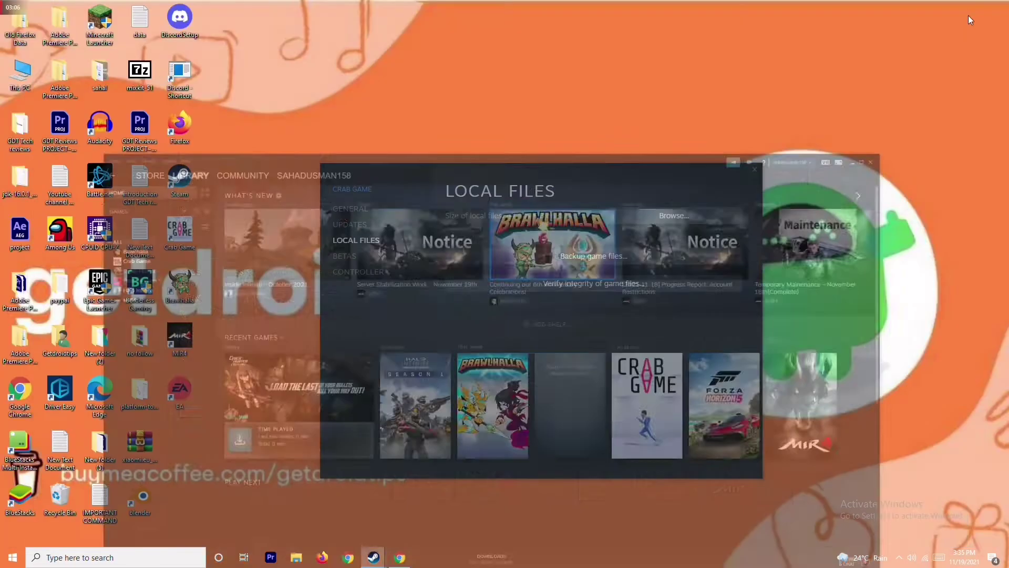
click(754, 169)
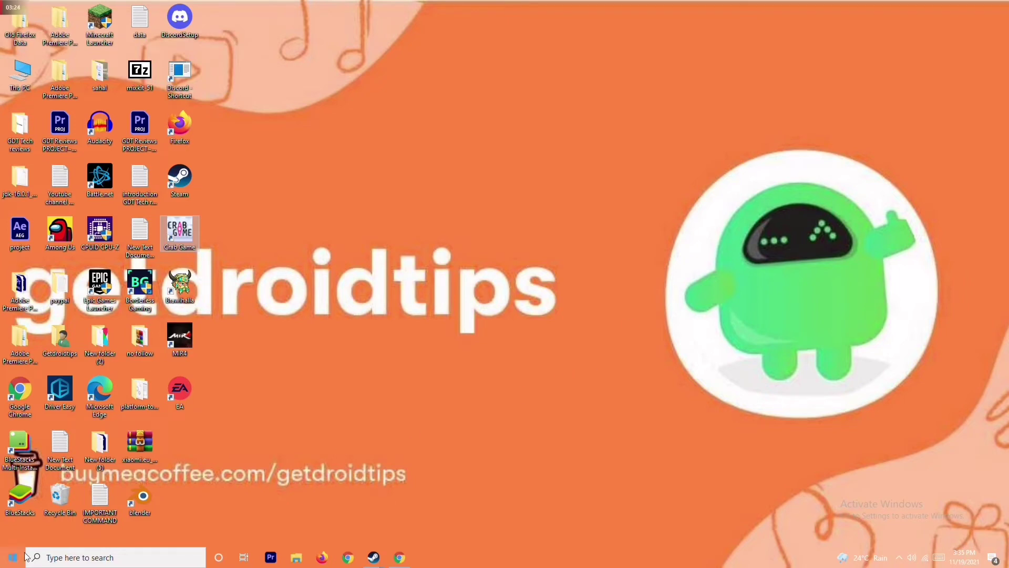
Search Windows for "windows" and open Windows Defender Firewall
click(123, 555)
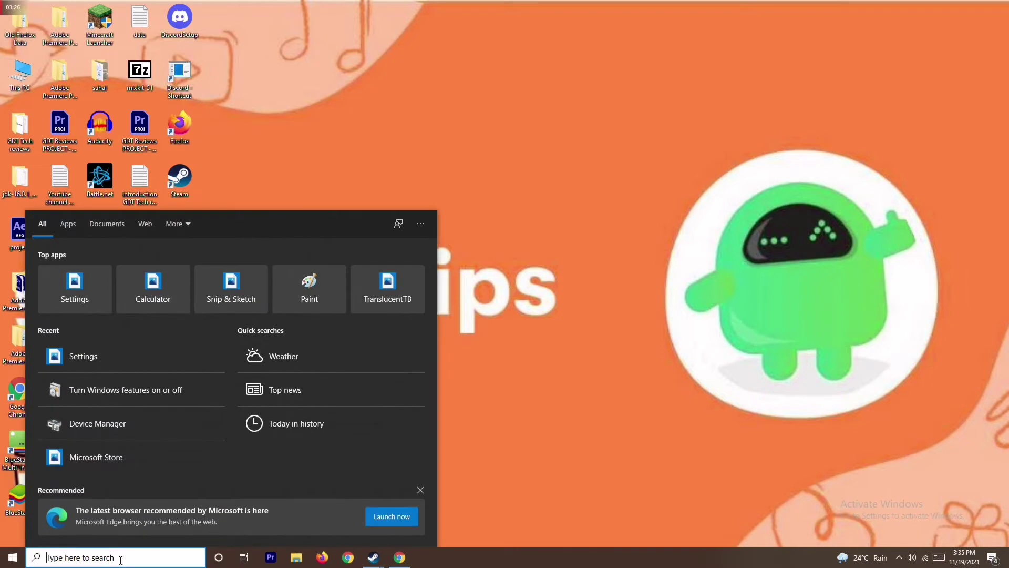
text(win)
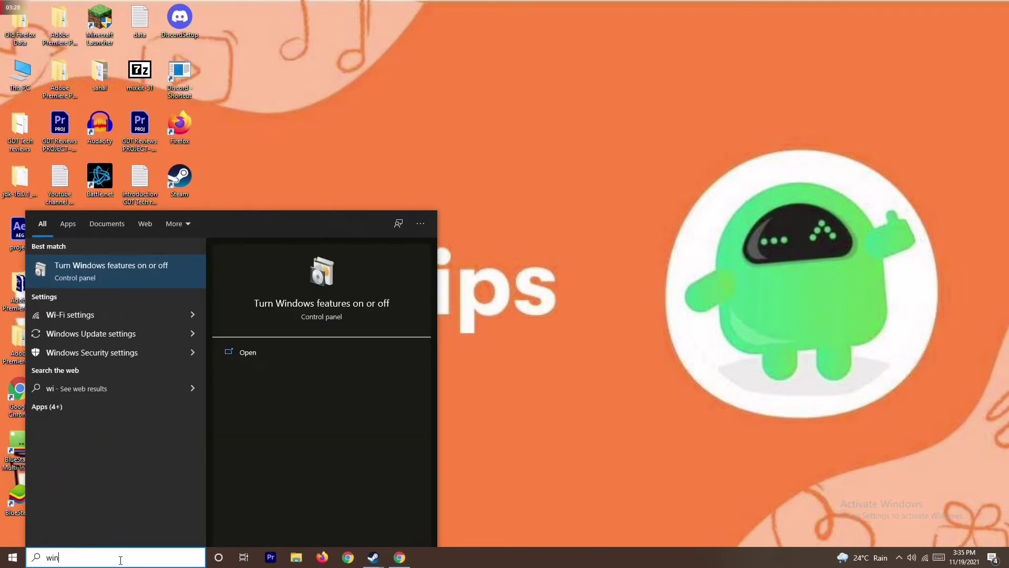
text(dows)
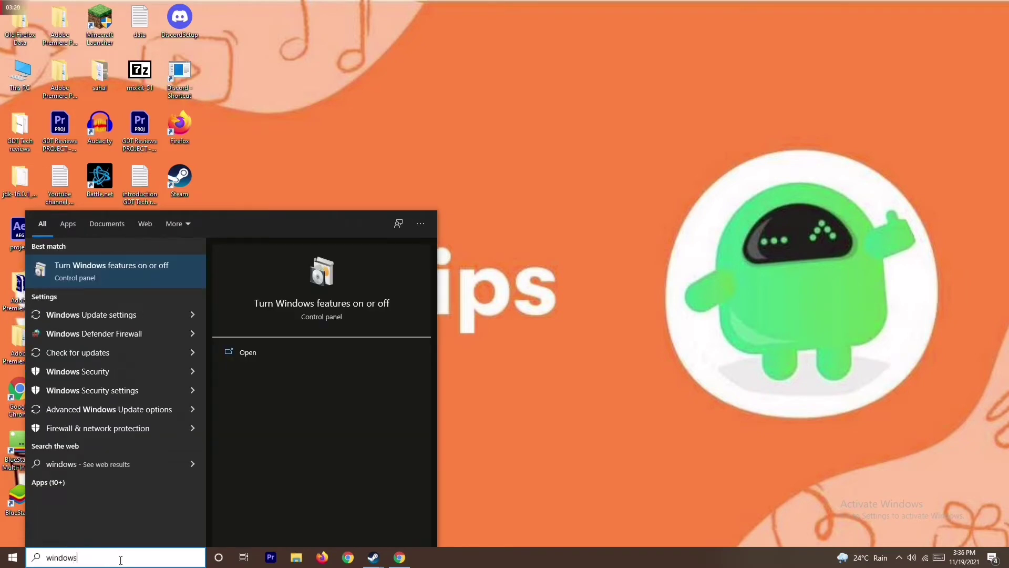
key(Escape)
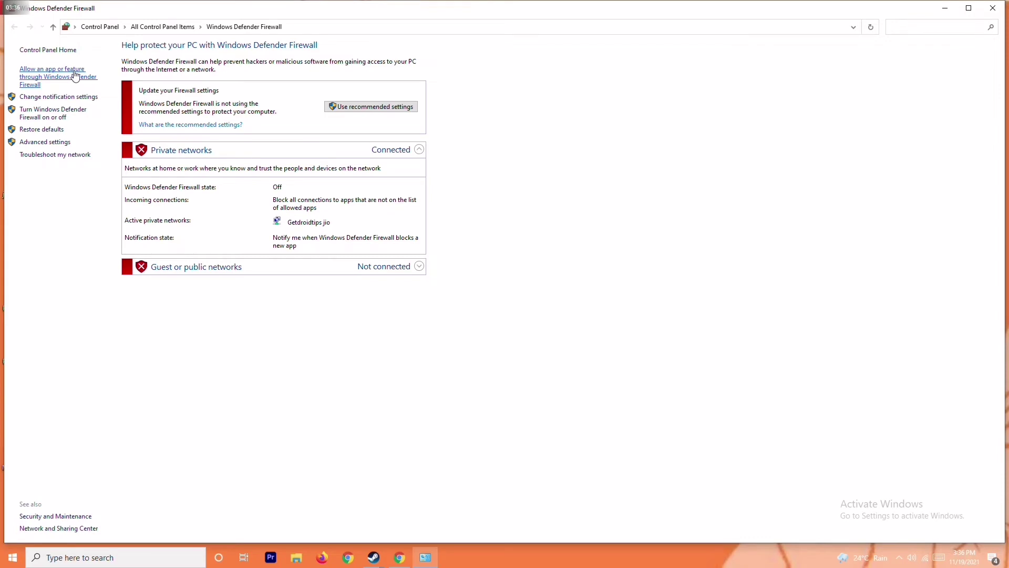
Open the firewall on/off settings, try the on and off choices for private networks, and close the window without applying them
click(60, 113)
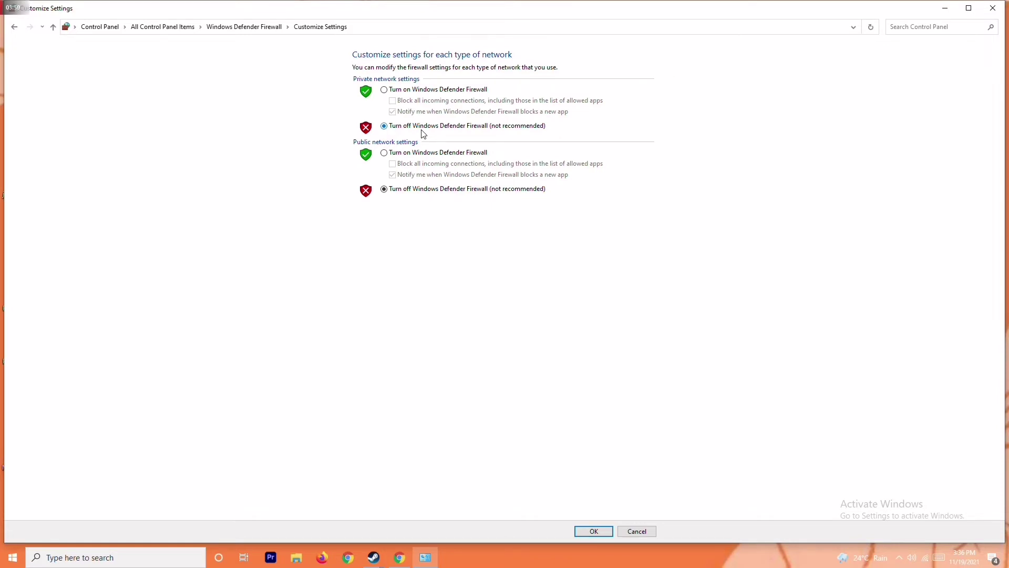
click(402, 90)
click(410, 128)
click(993, 8)
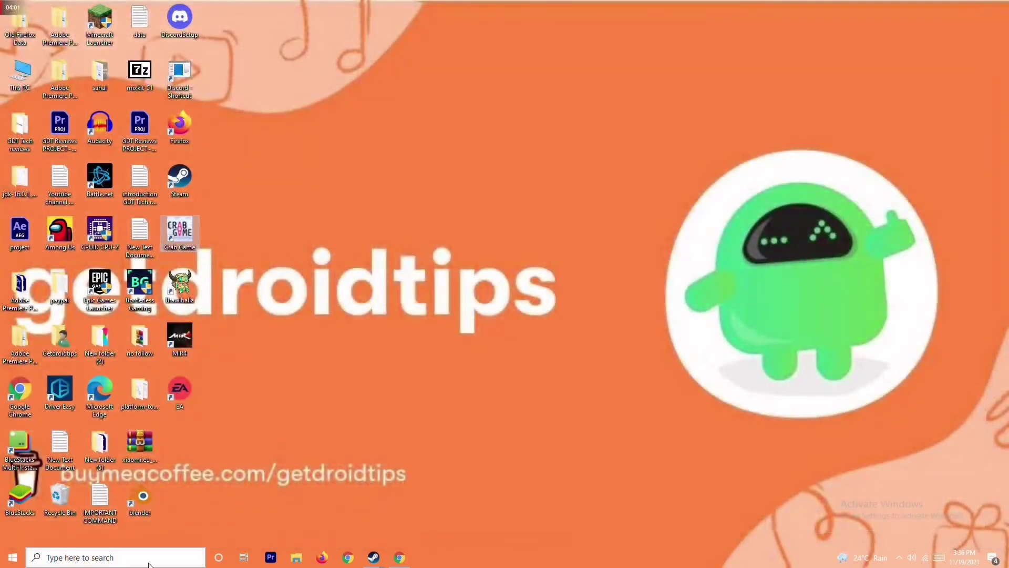
Show the computer's power options and dismiss them
click(12, 558)
click(13, 534)
click(527, 370)
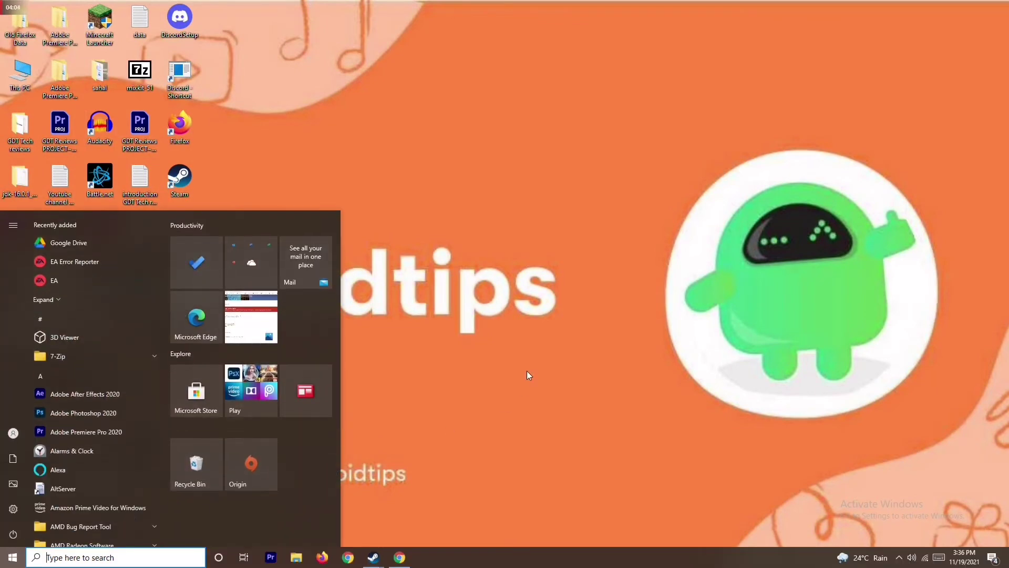
click(527, 370)
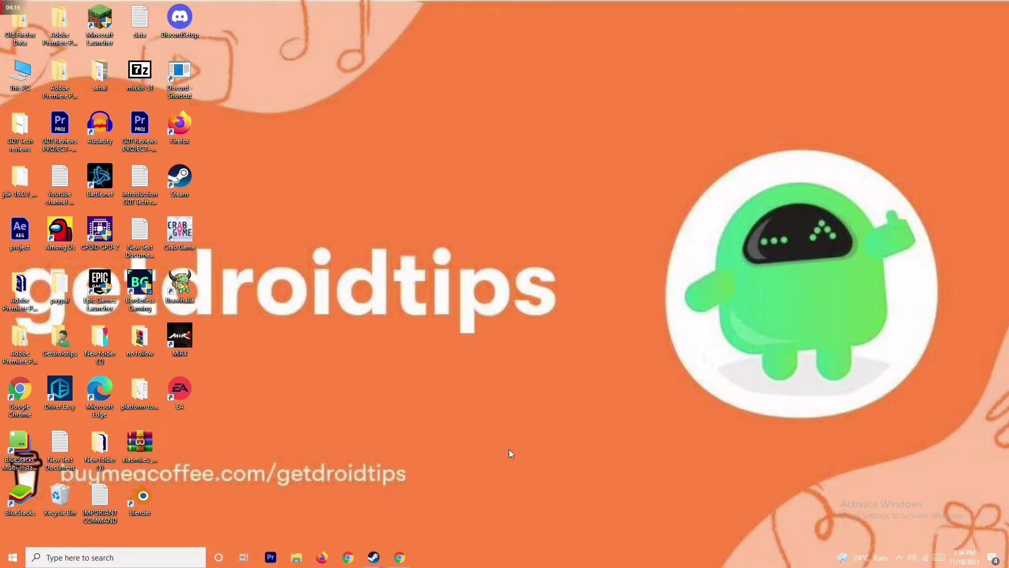
Go to Update & Security in the Windows settings and open Virus & threat protection from Windows Security
key(super+i)
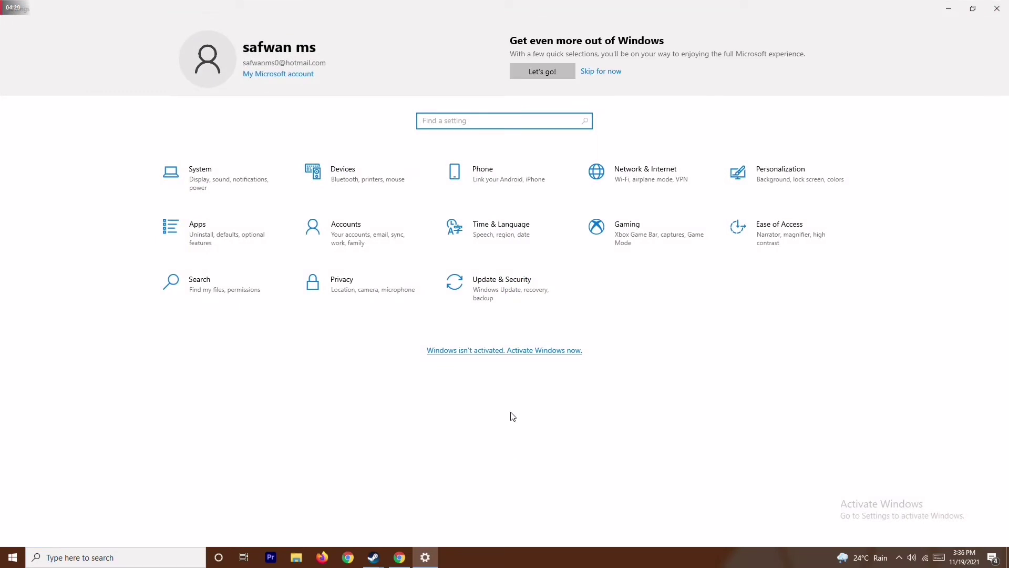
click(514, 282)
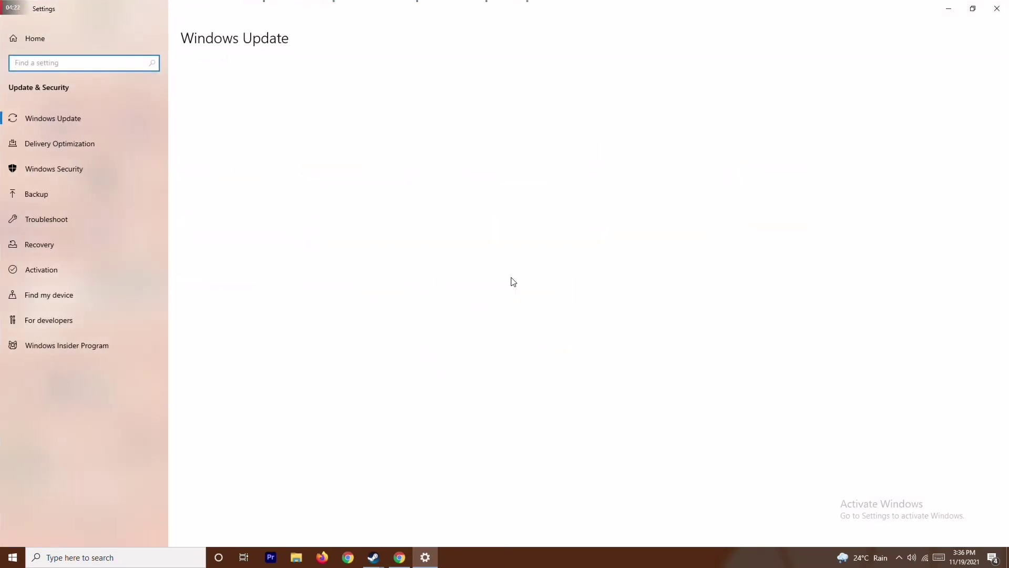
click(65, 172)
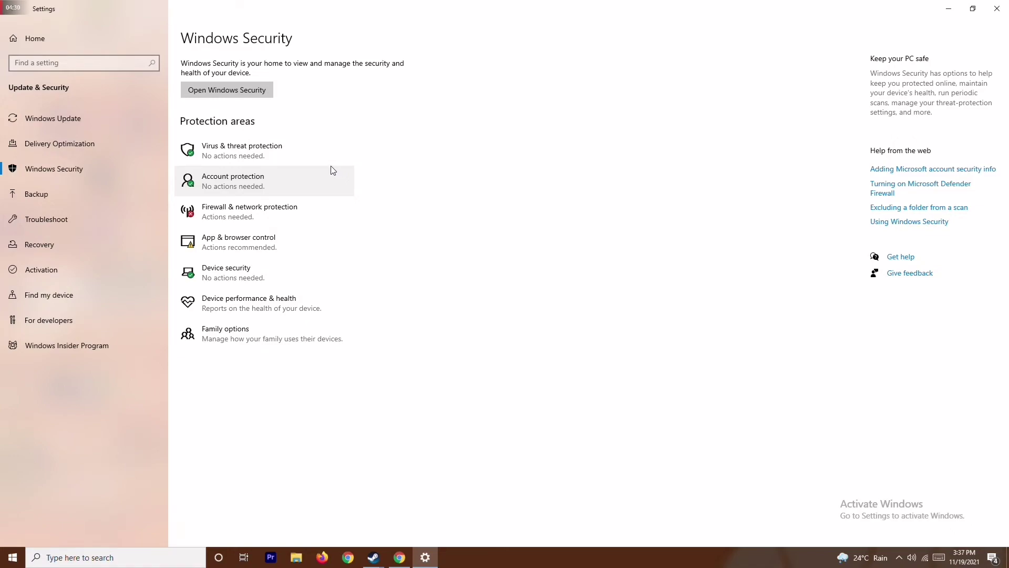
click(307, 154)
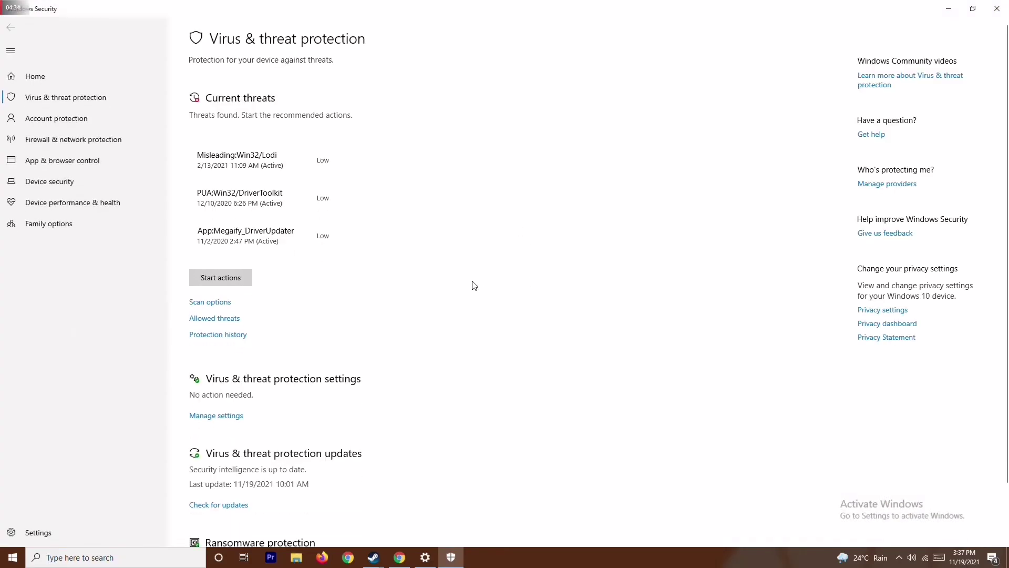
Turn off Real-time protection in the virus & threat protection settings, then close Windows Security and Settings
scroll(474, 286, down, 3)
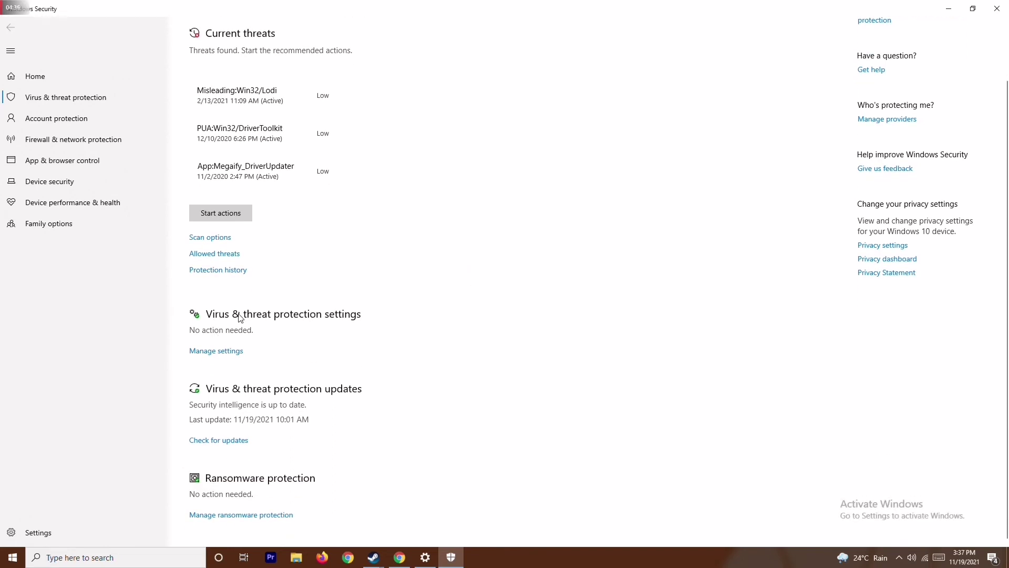
click(225, 356)
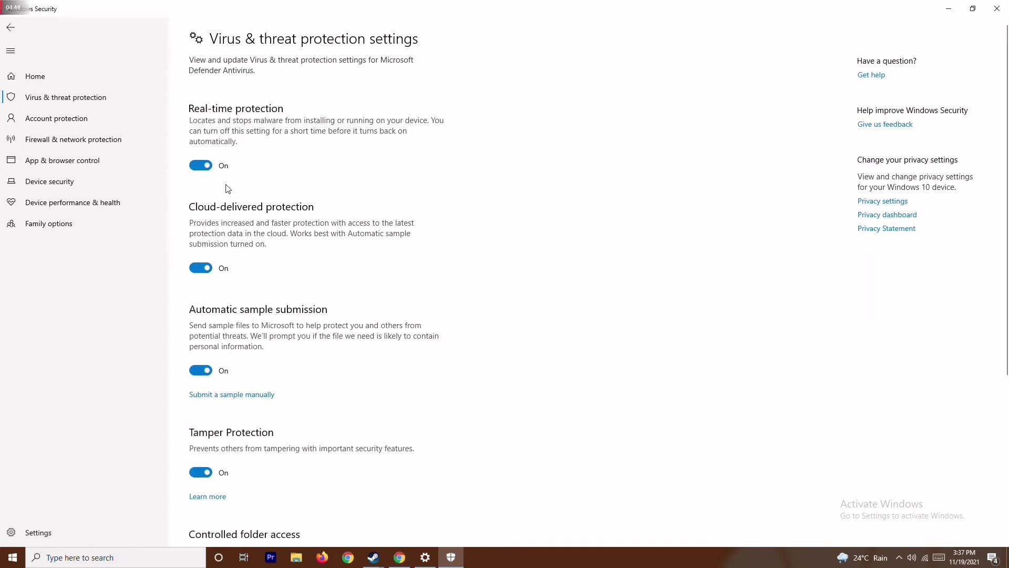
click(201, 165)
click(469, 345)
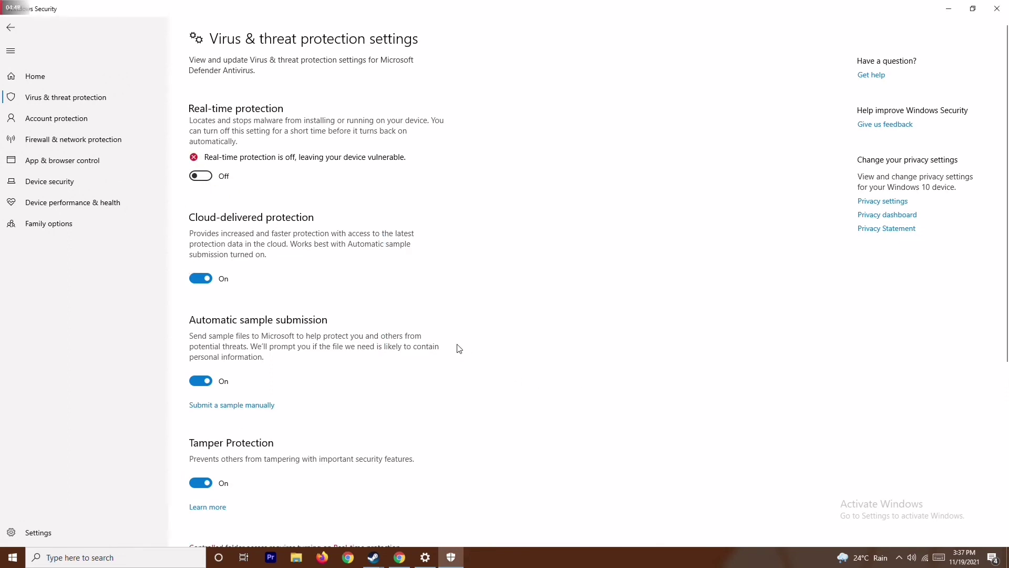
click(998, 9)
click(998, 9)
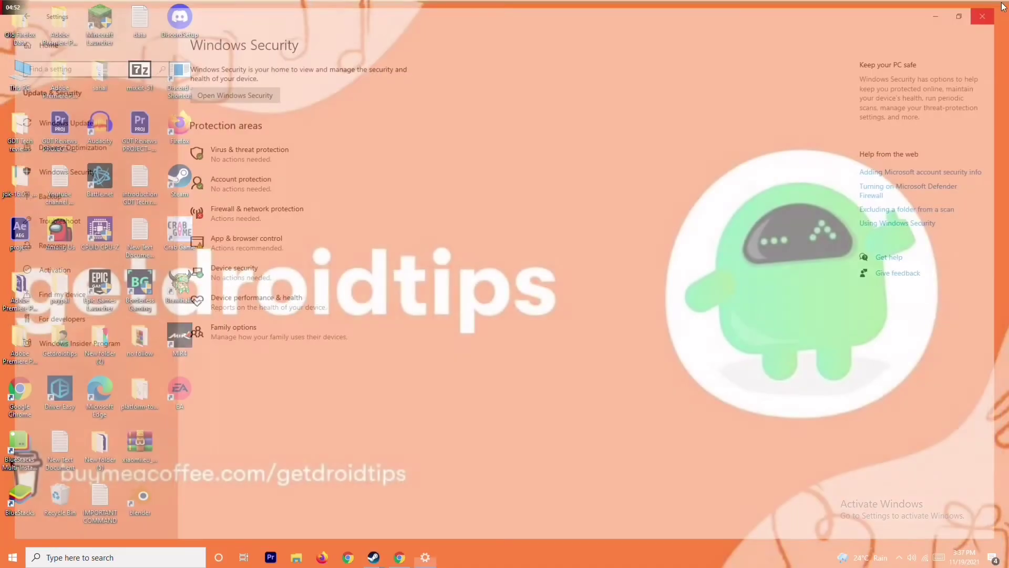
right_click(406, 242)
click(377, 293)
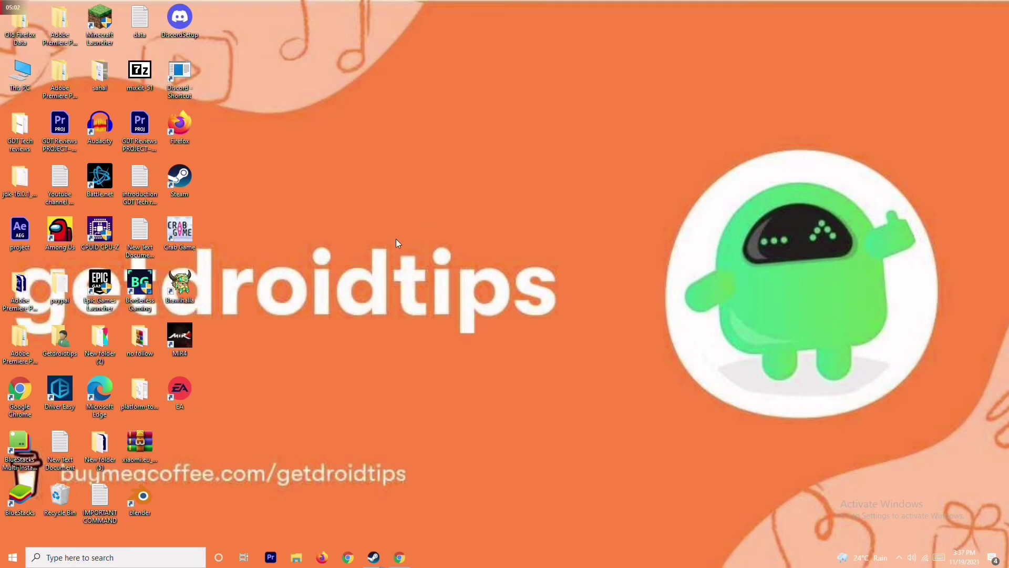
right_click(664, 561)
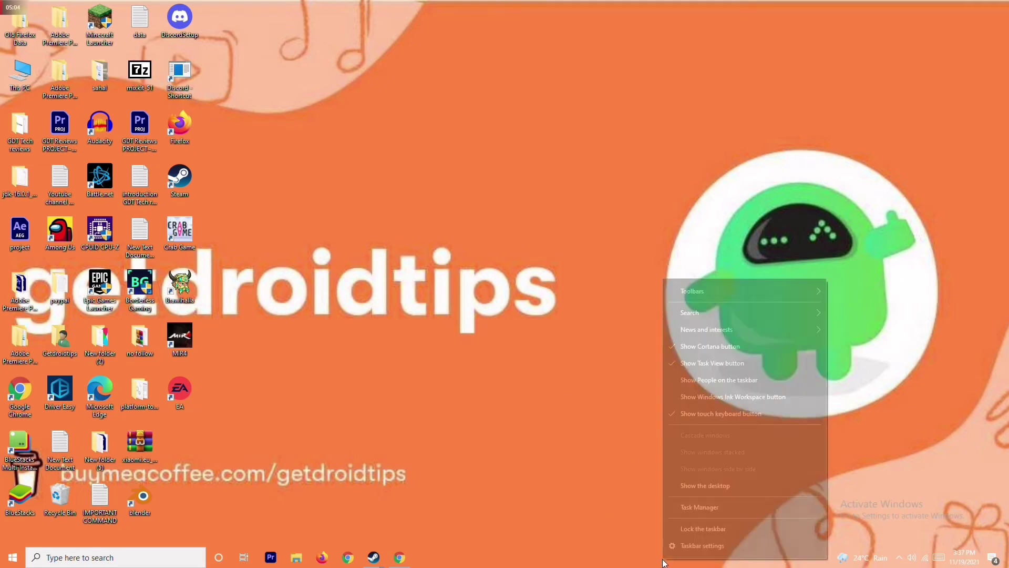
click(464, 304)
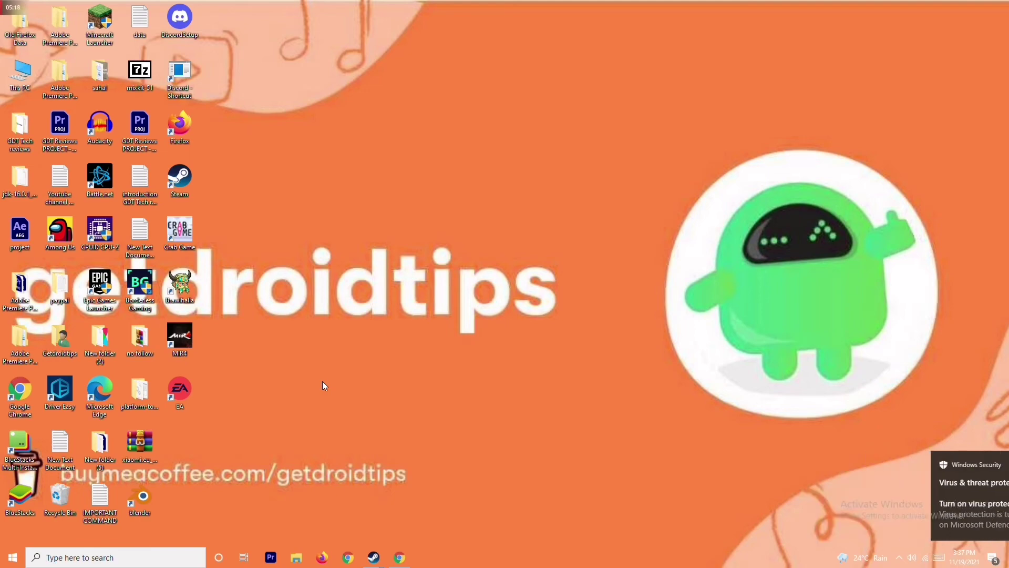
Switch to Steam, show the management options for Forza Horizon 5, dismiss them and open its library page
mouse_move(371, 555)
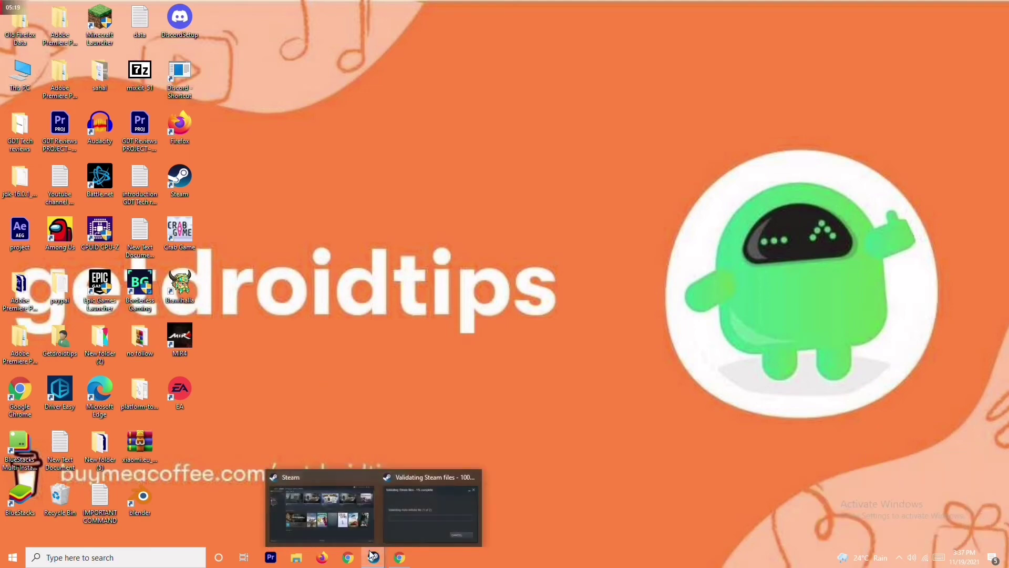
click(352, 501)
right_click(85, 167)
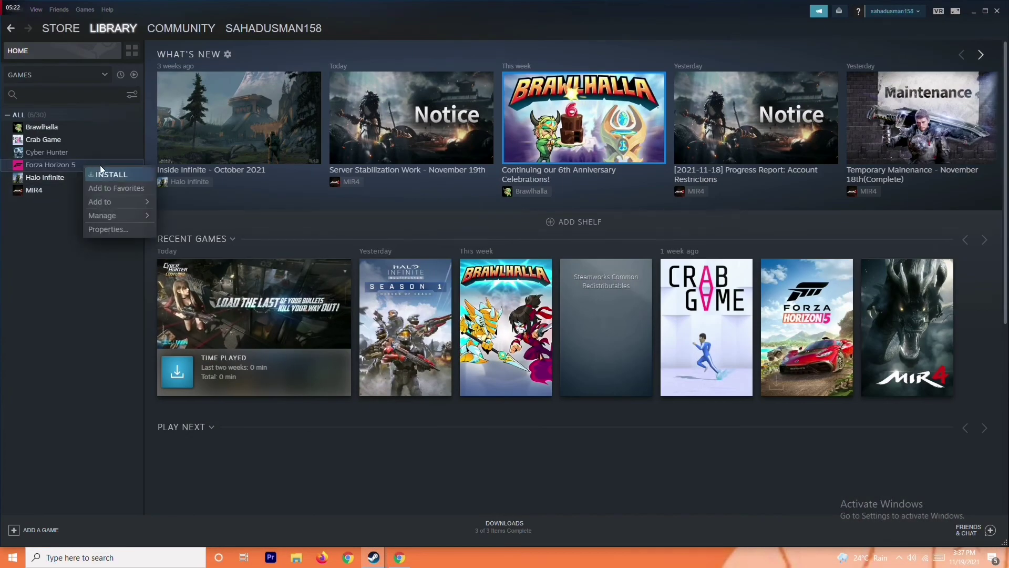
mouse_move(111, 216)
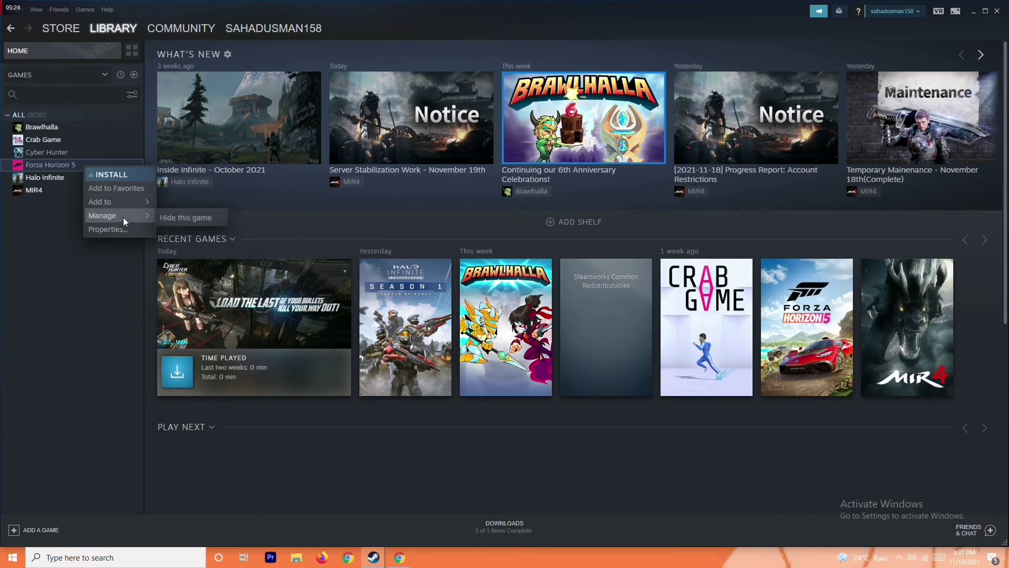
click(63, 260)
click(80, 165)
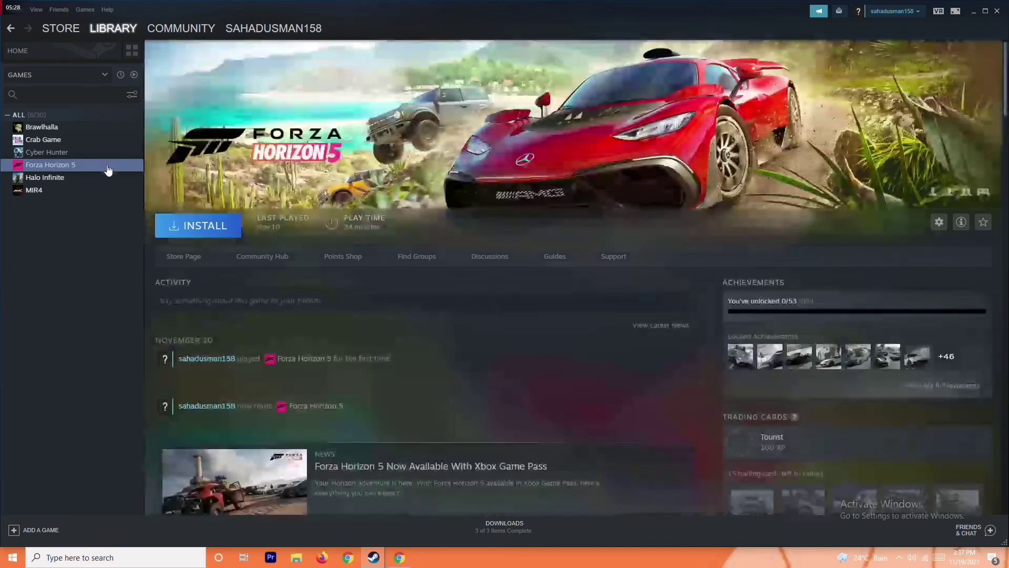
Open Crab Game's library page, show its management options including Uninstall, dismiss them and minimize Steam
click(74, 141)
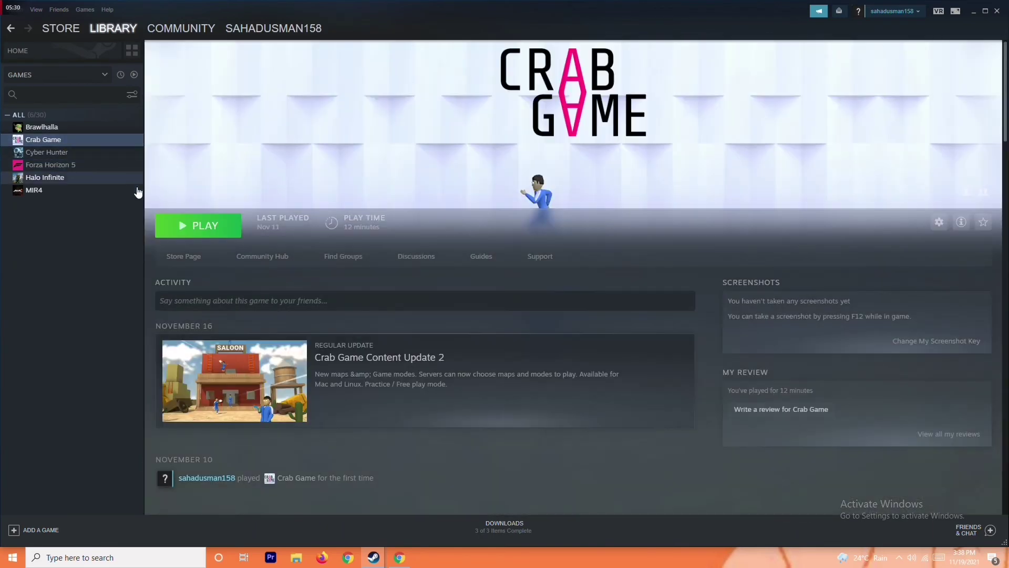
right_click(89, 143)
mouse_move(118, 190)
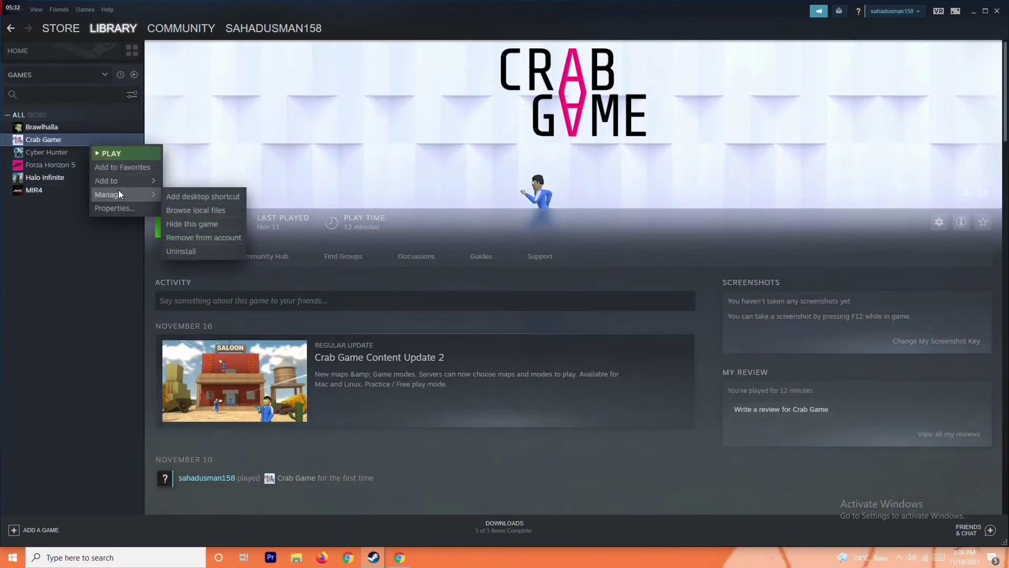
click(75, 294)
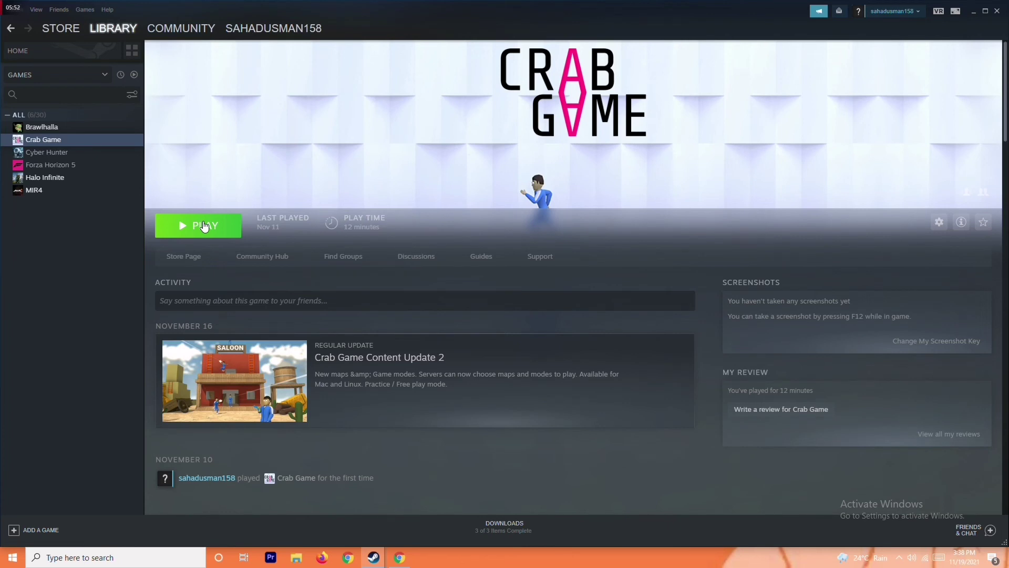
click(973, 12)
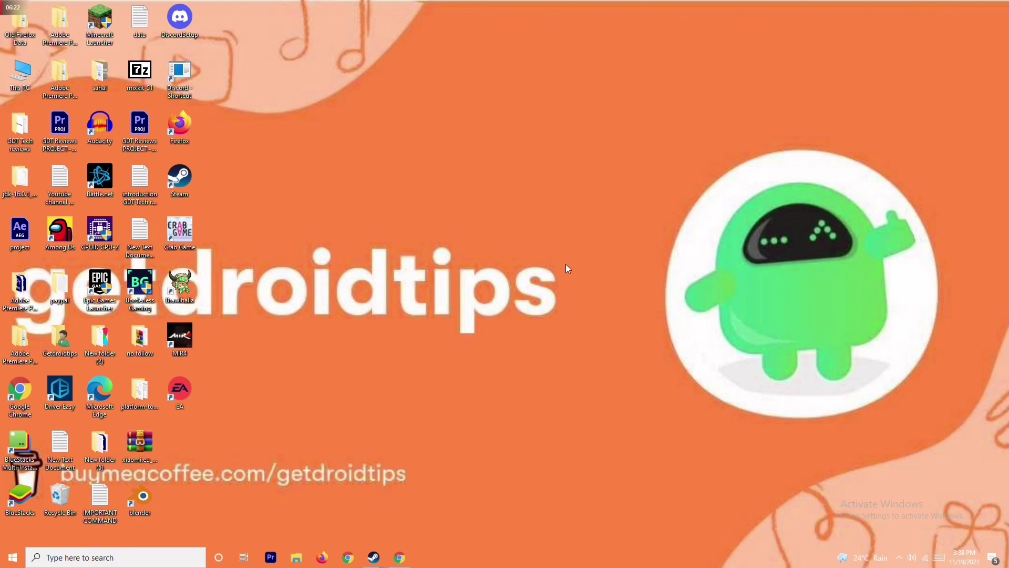
Bring the Steam library window back to the front
mouse_move(377, 565)
click(361, 518)
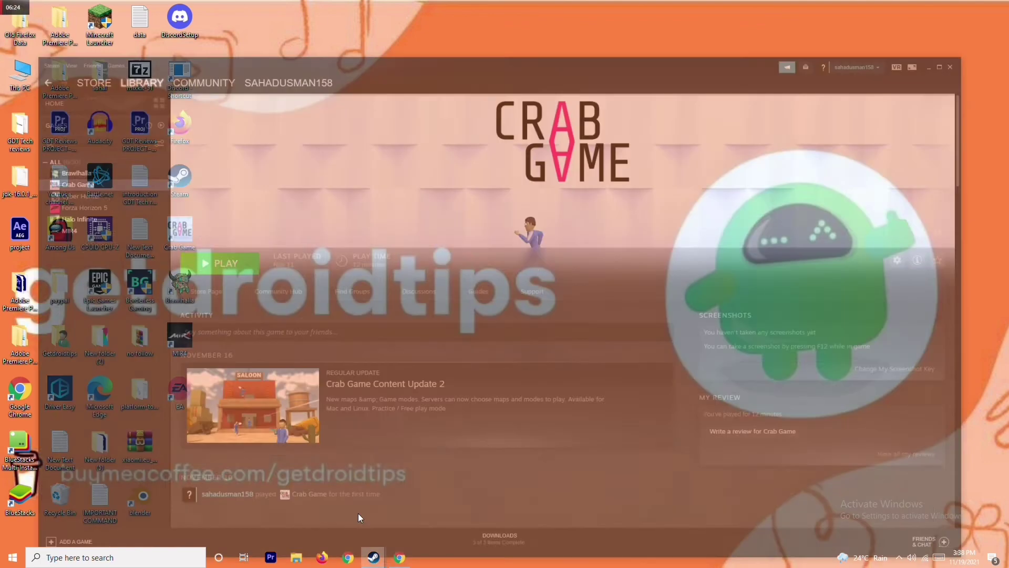